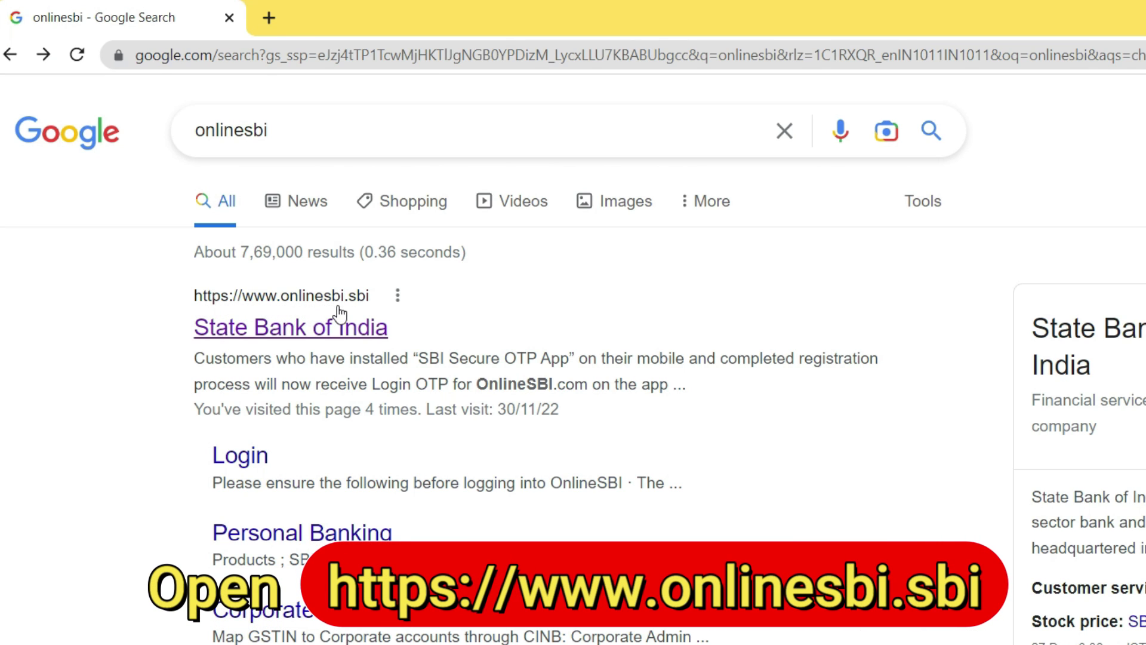
click(300, 337)
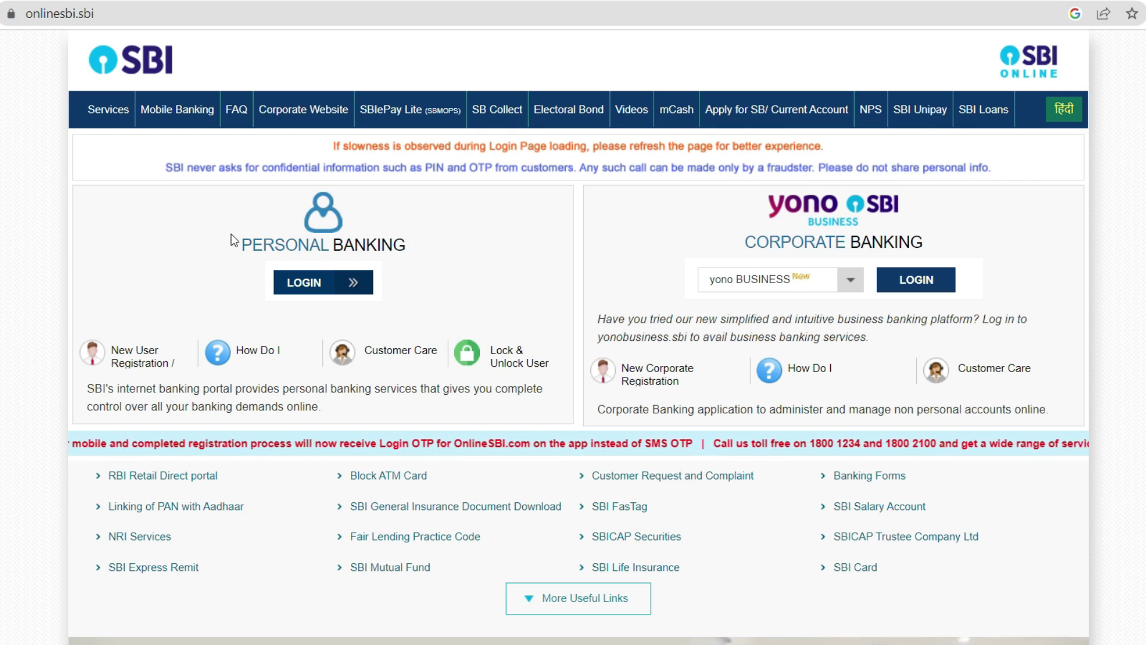
- Go to the Personal Banking LOGIN from the onlinesbi.sbi home page
click(309, 294)
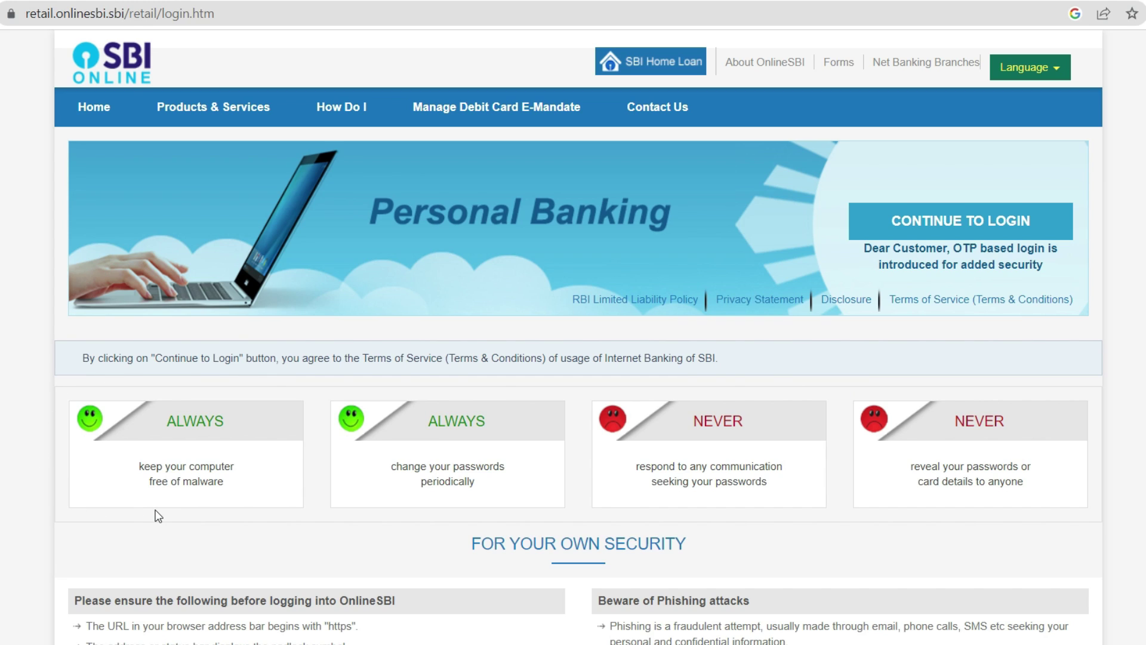
- Read through the security tips, then continue to the Personal Banking login form
drag(140, 465, 229, 485)
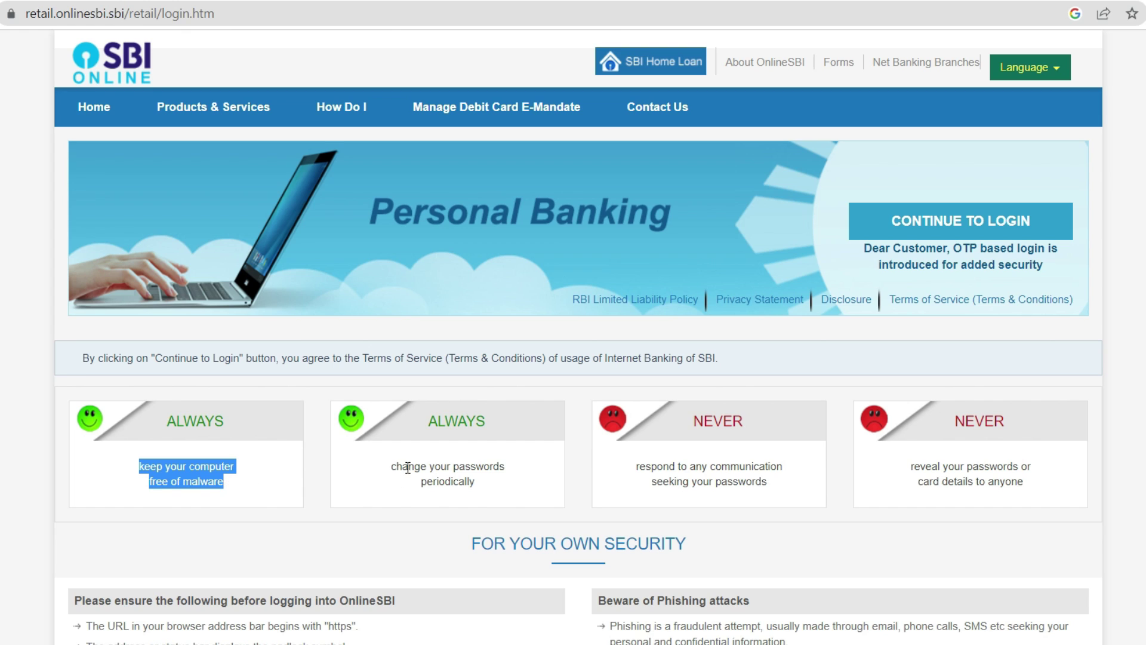
drag(391, 465, 519, 495)
click(516, 491)
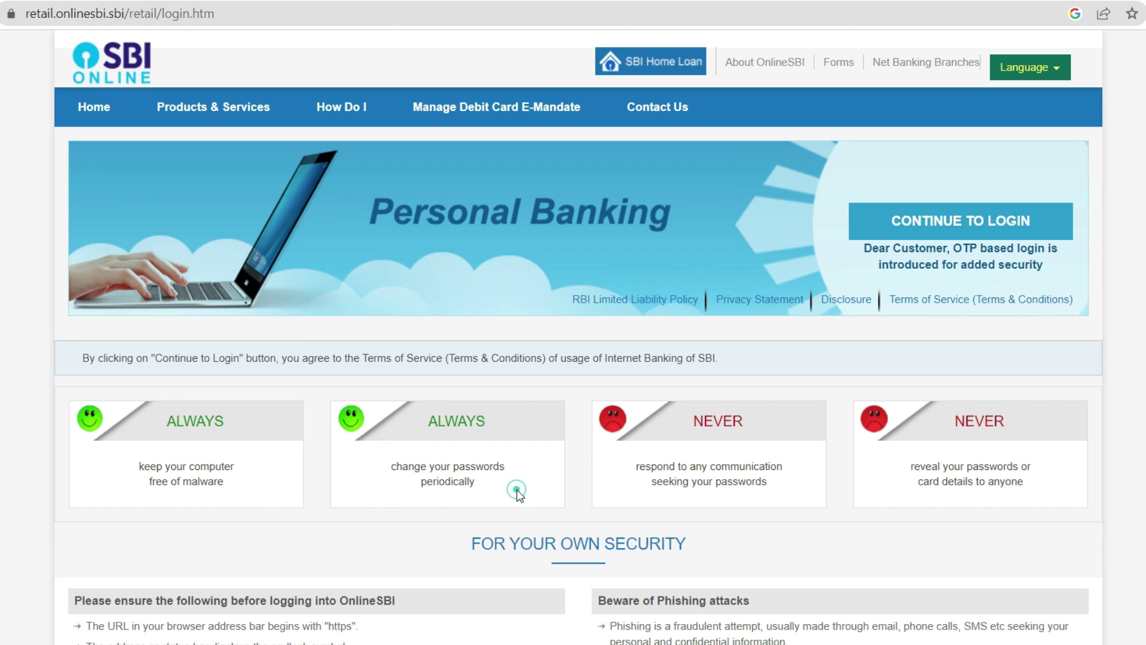
scroll(518, 491, down, 1)
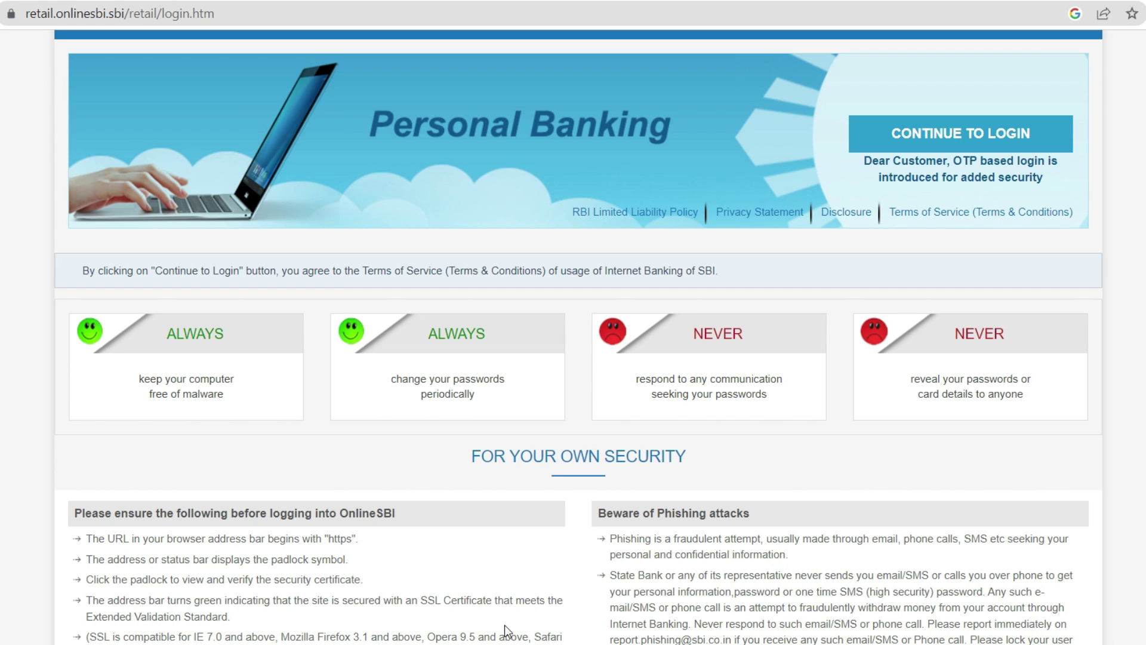
scroll(507, 631, up, 1)
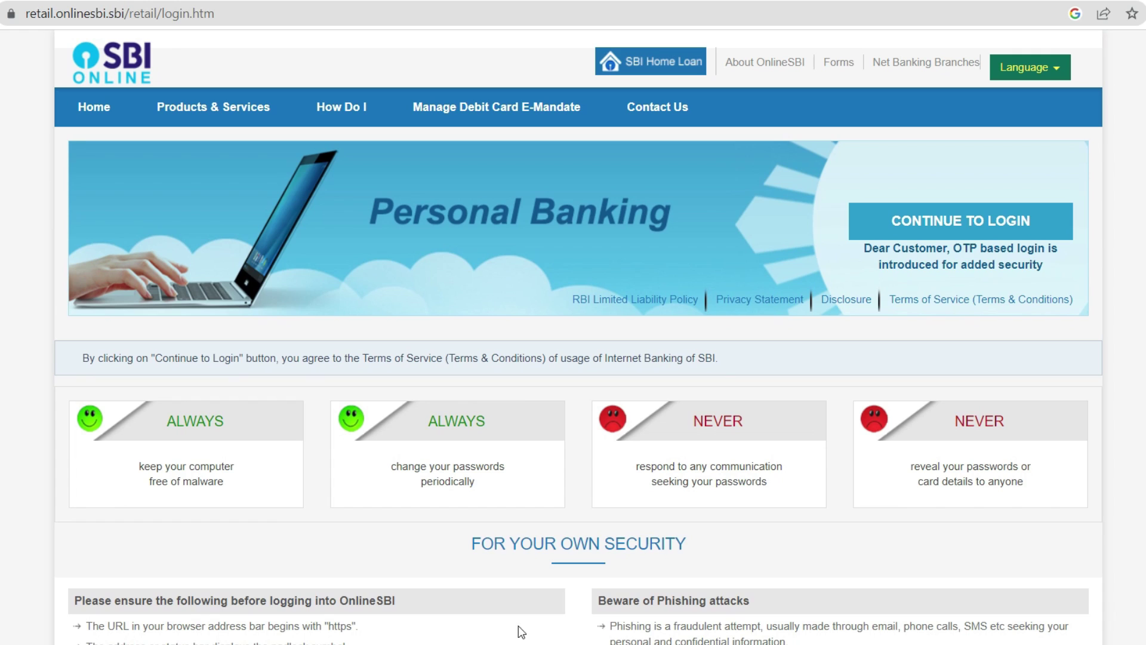
click(979, 238)
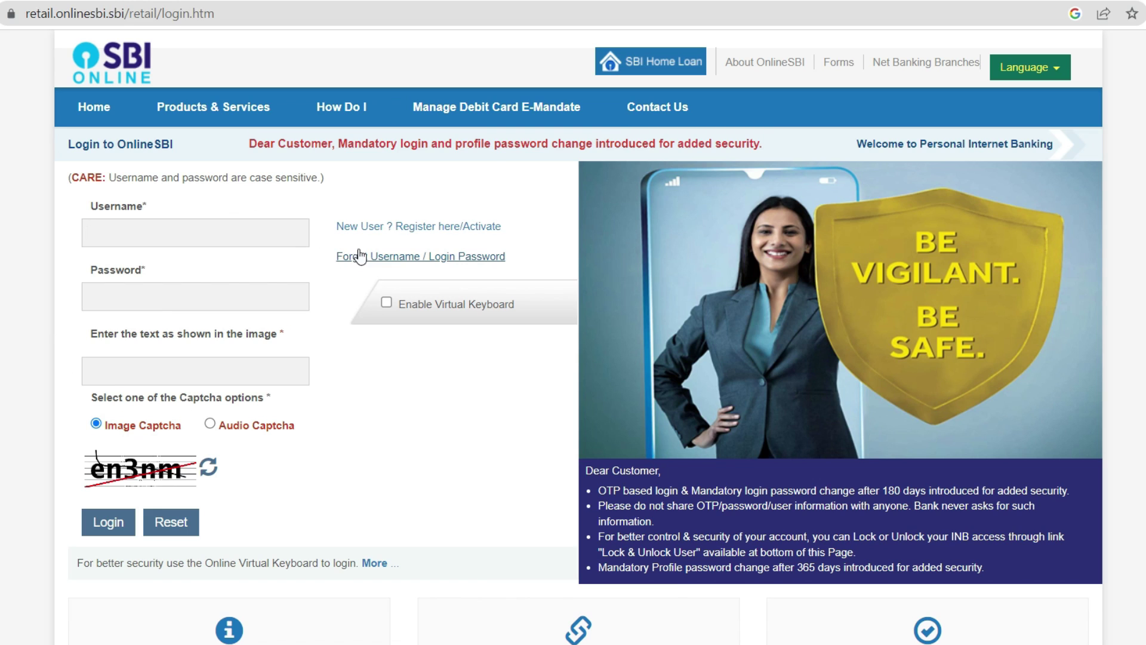
- Open the Forgot Username / Login Password help and maximize its window
click(453, 262)
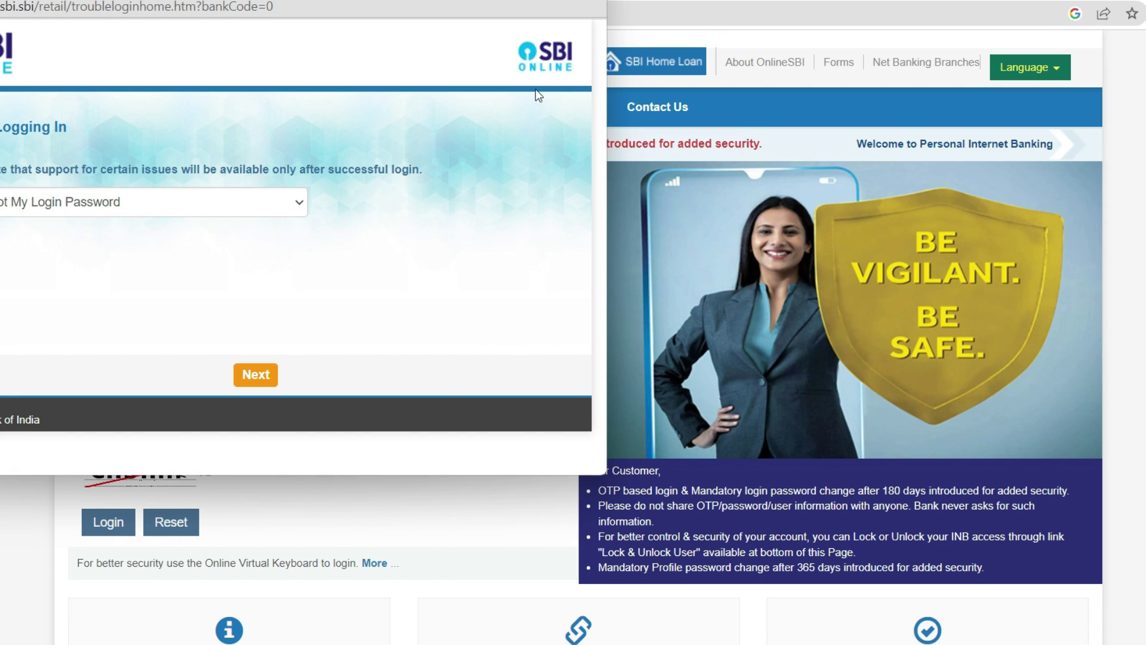
drag(557, 1, 556, 0)
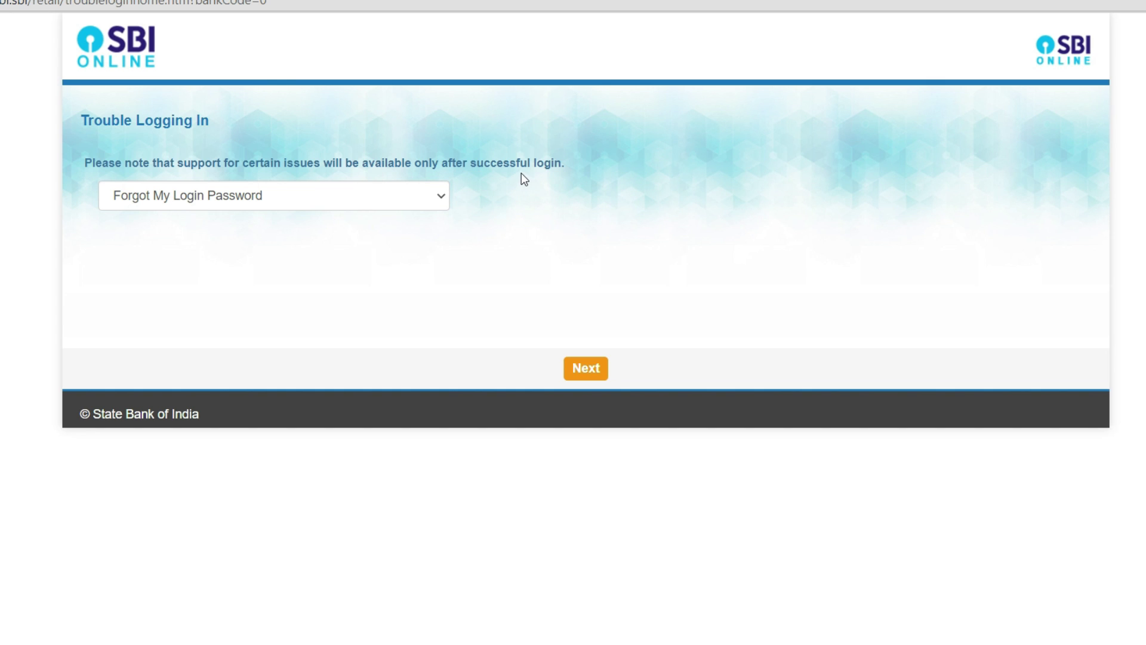
- Choose Forgot My Login Password as the problem and continue to the reset form
click(140, 202)
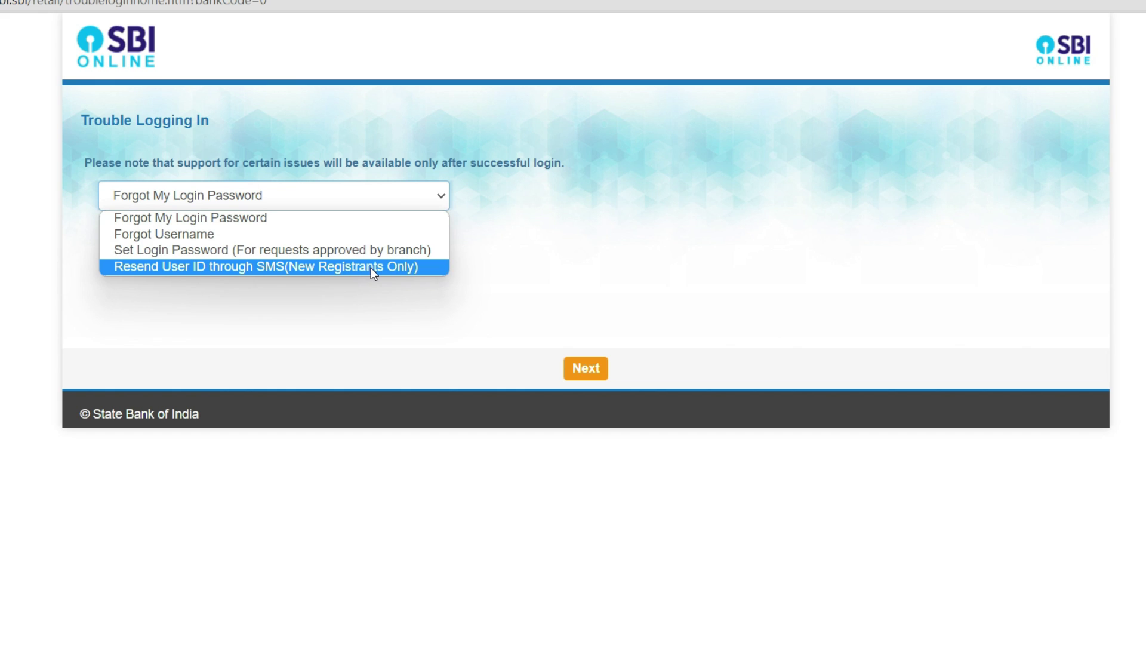
click(188, 221)
click(586, 368)
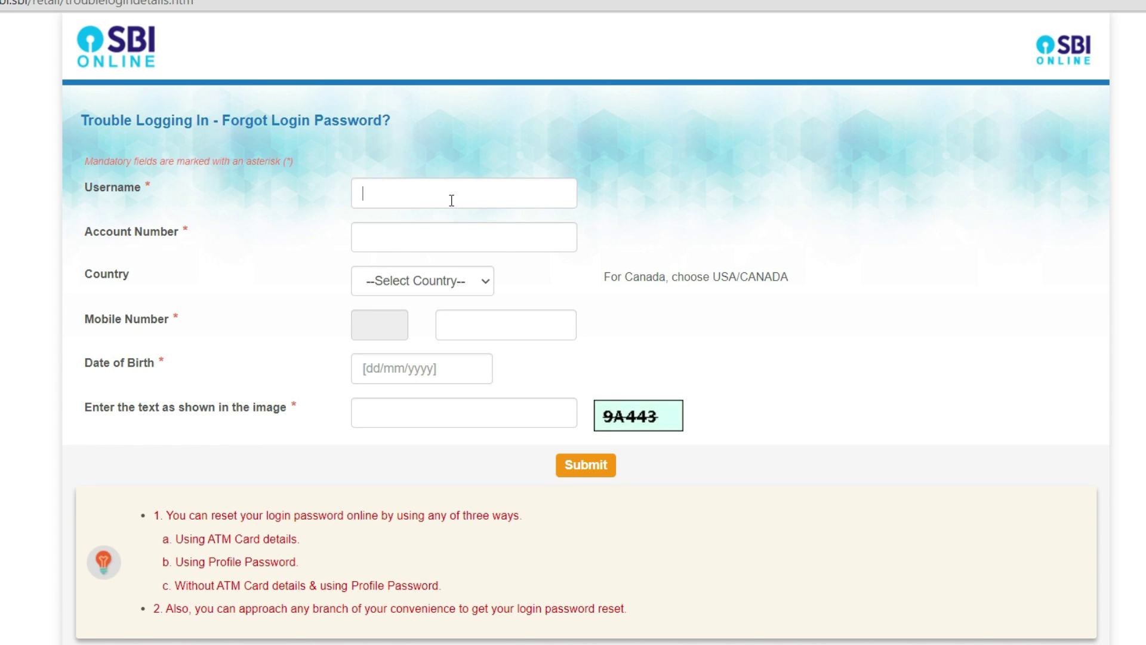
click(451, 200)
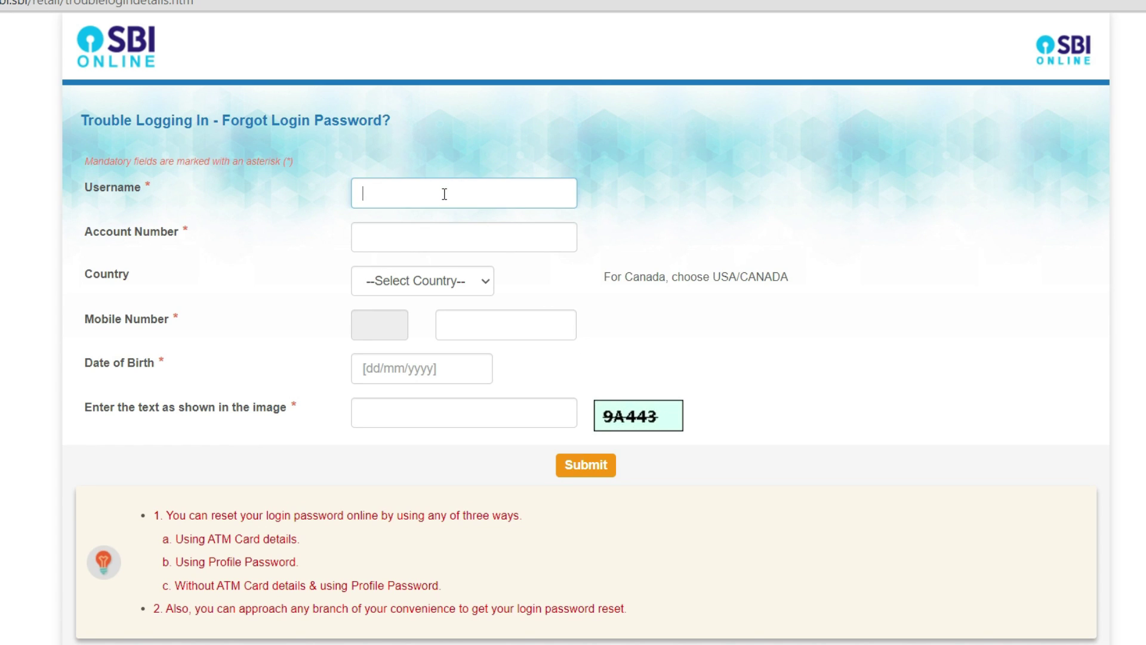
- Fill in the username, account number, country India, mobile number and pasted date of birth
text(username)
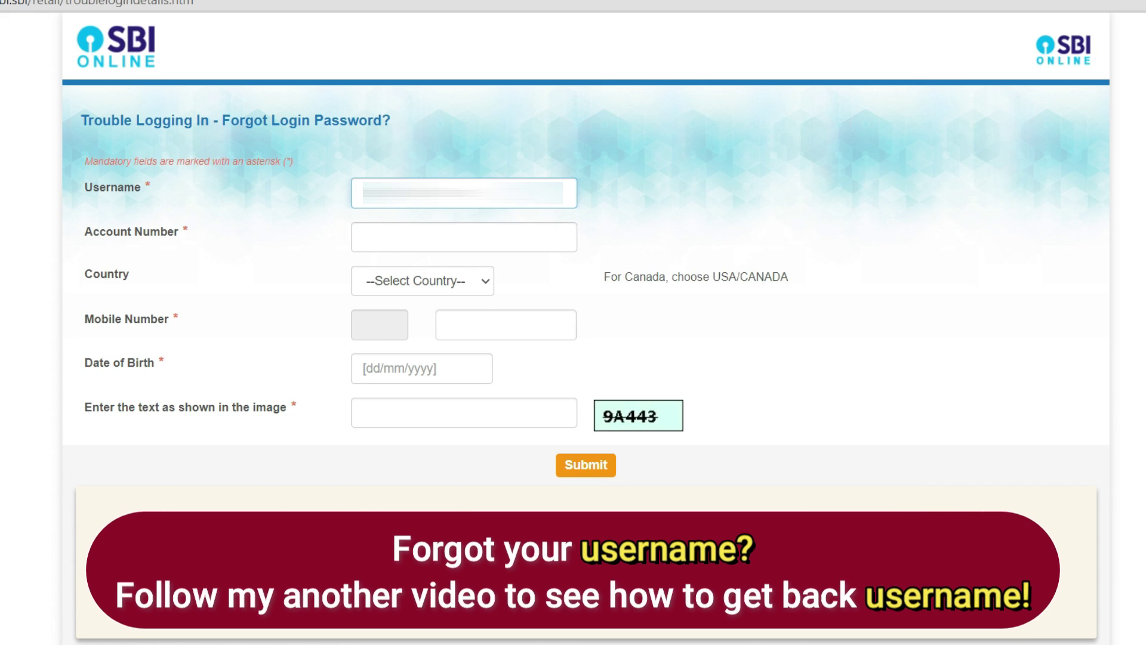
click(464, 237)
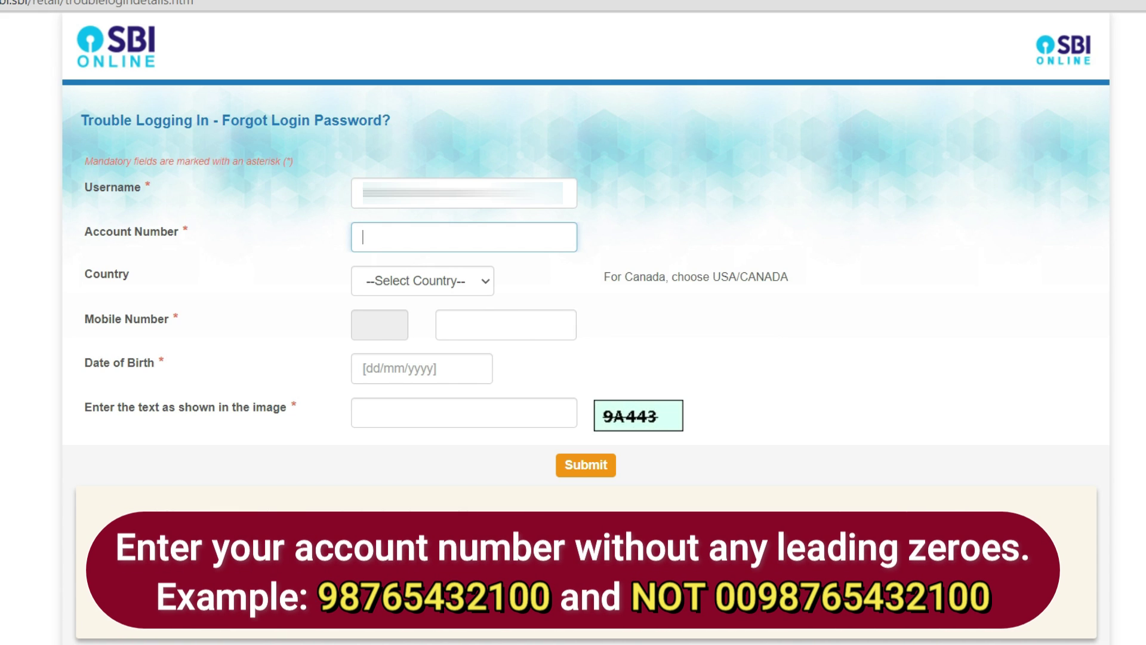
text(1234)
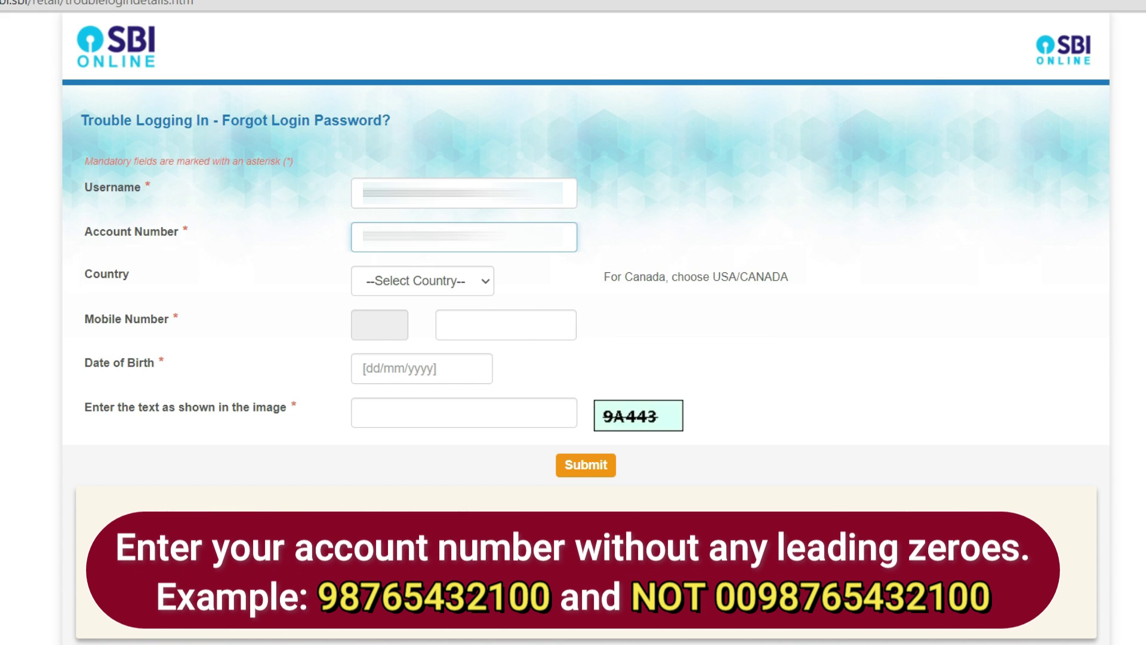
key(Tab)
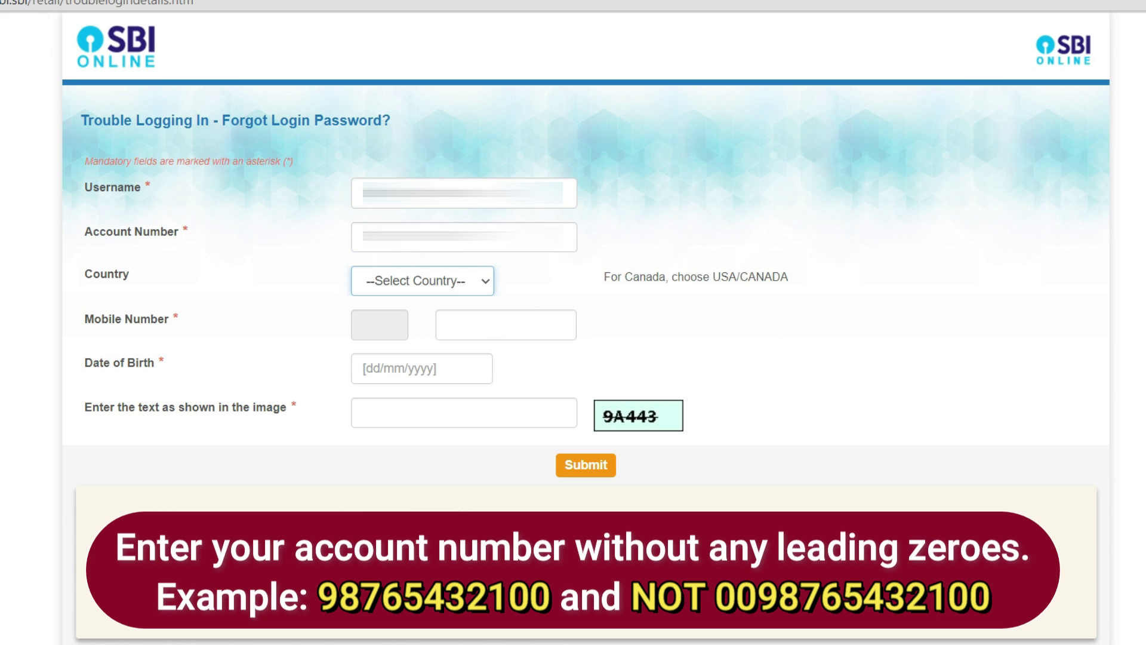
click(454, 282)
click(463, 321)
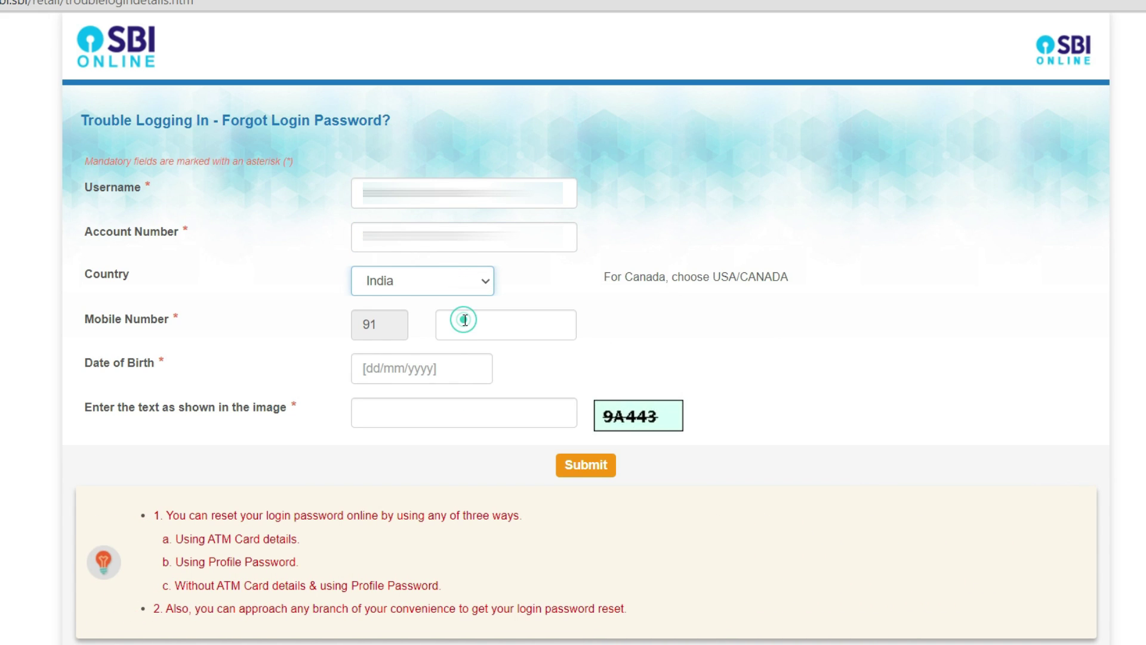
click(473, 320)
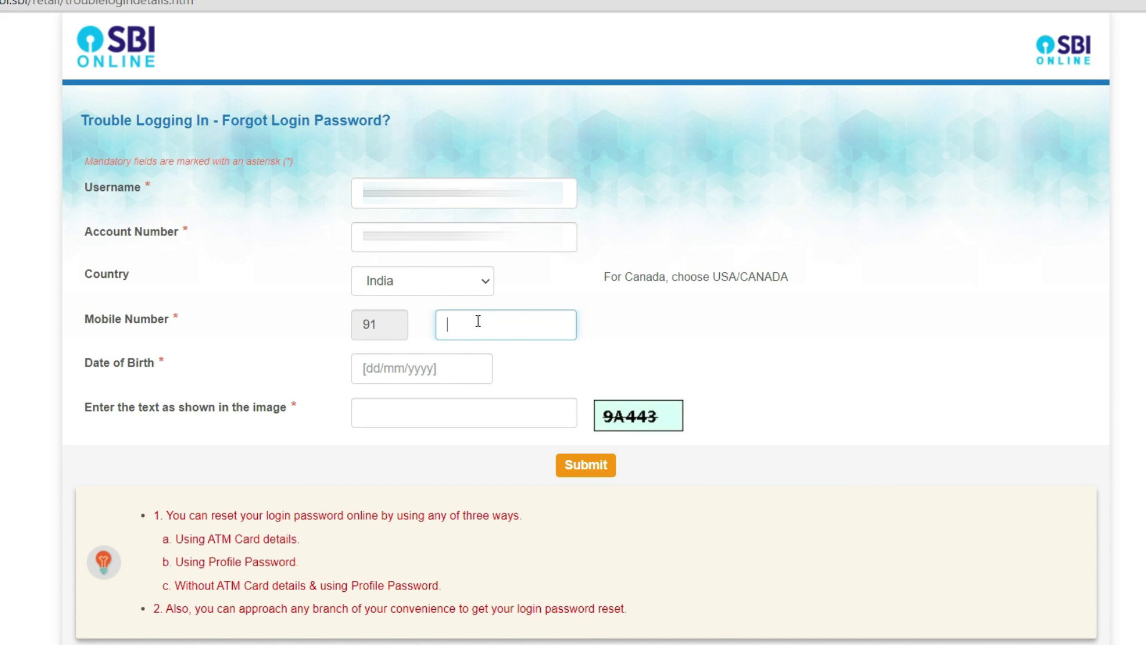
text(98)
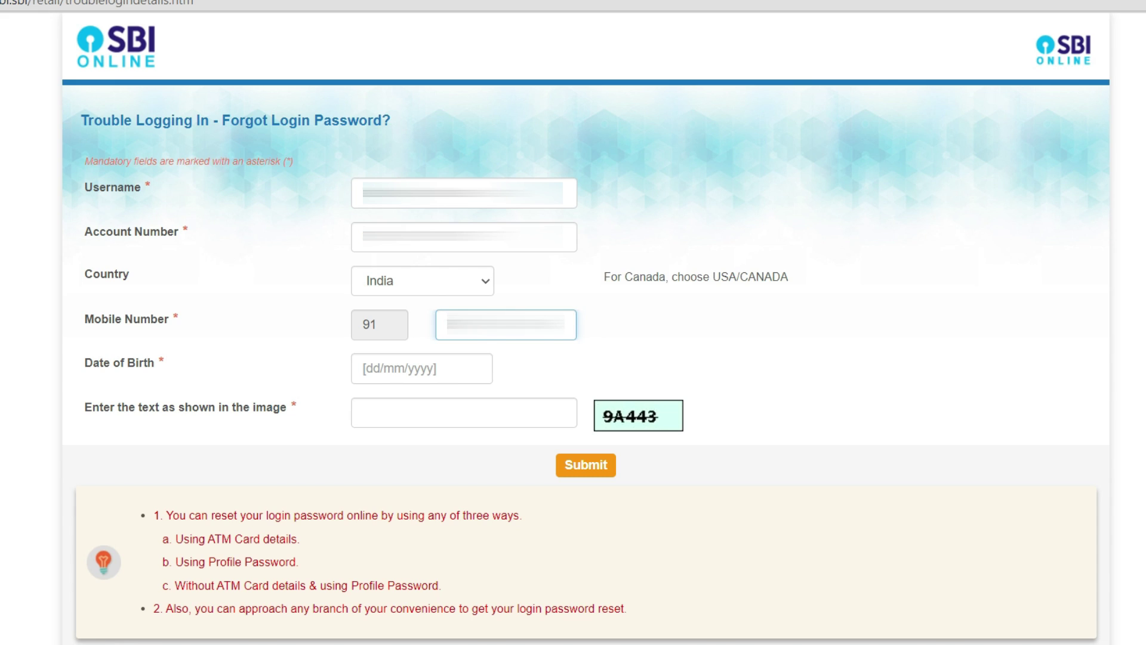
click(385, 367)
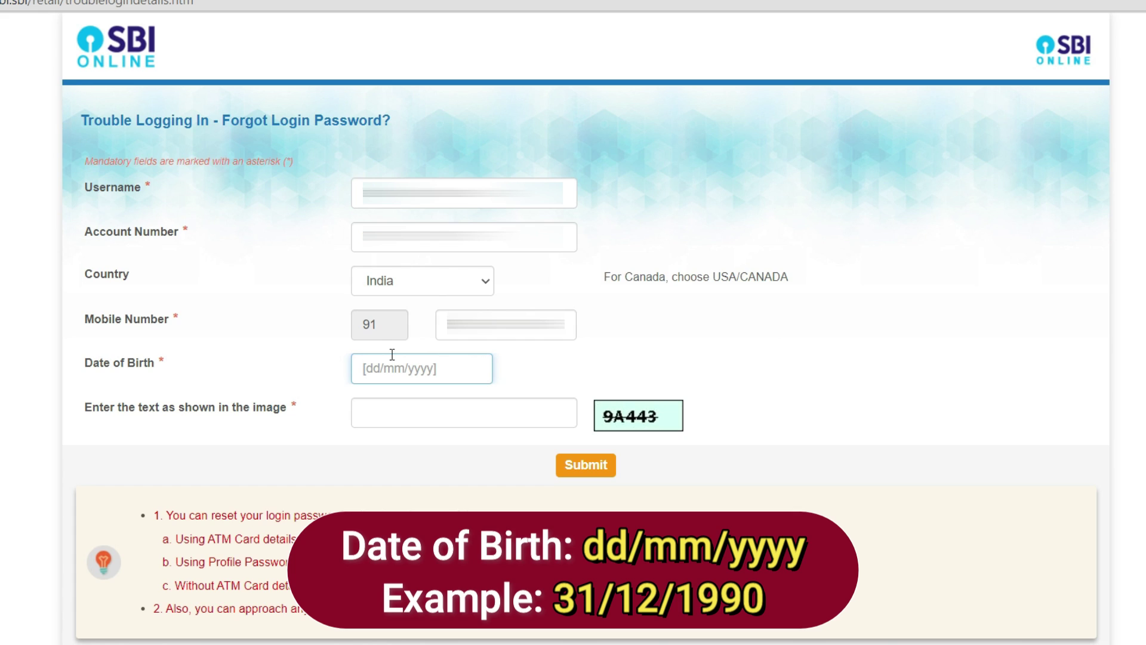
key(ctrl+v)
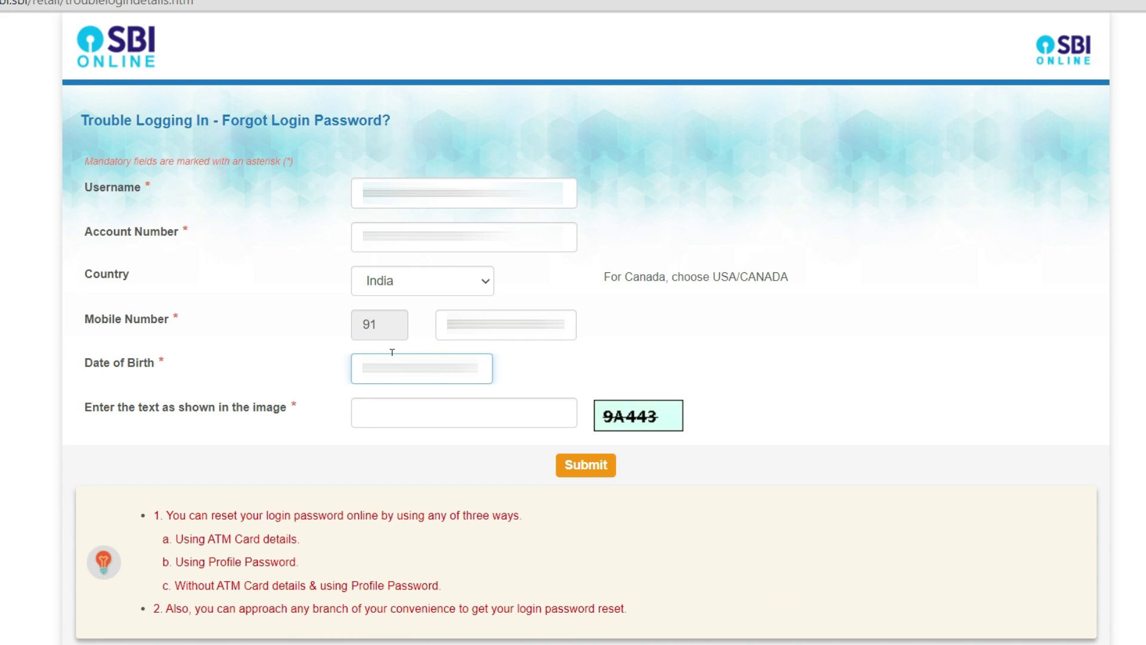
- Enter captcha 9A443 and review the three password-reset options listed below the form
click(443, 412)
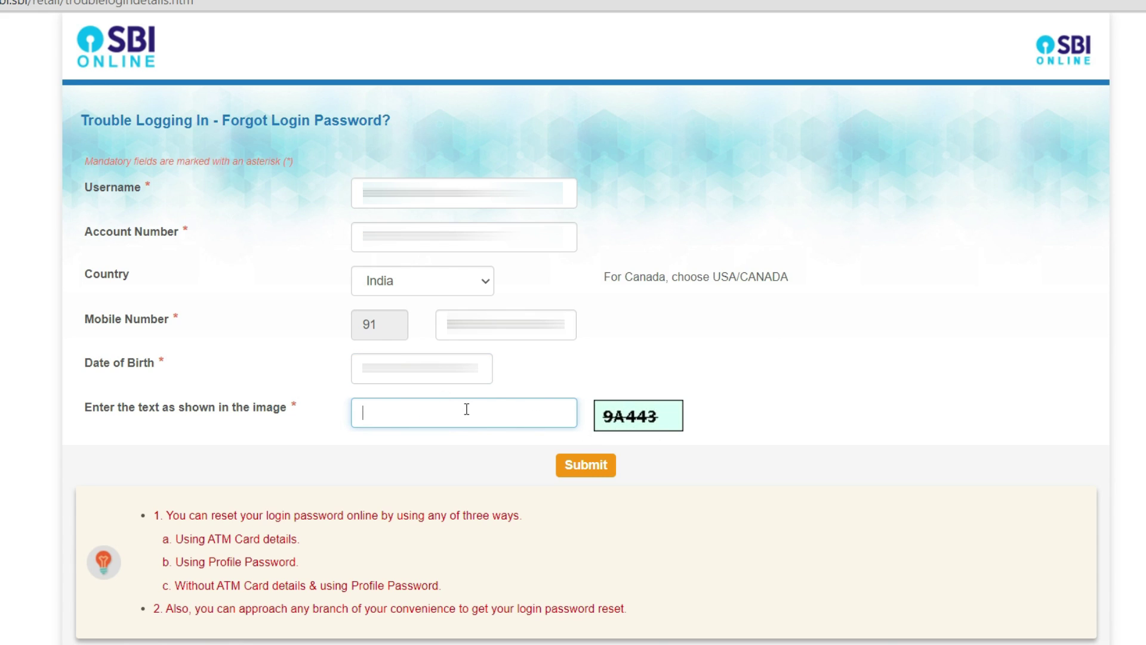
text(9A443)
drag(154, 515, 448, 588)
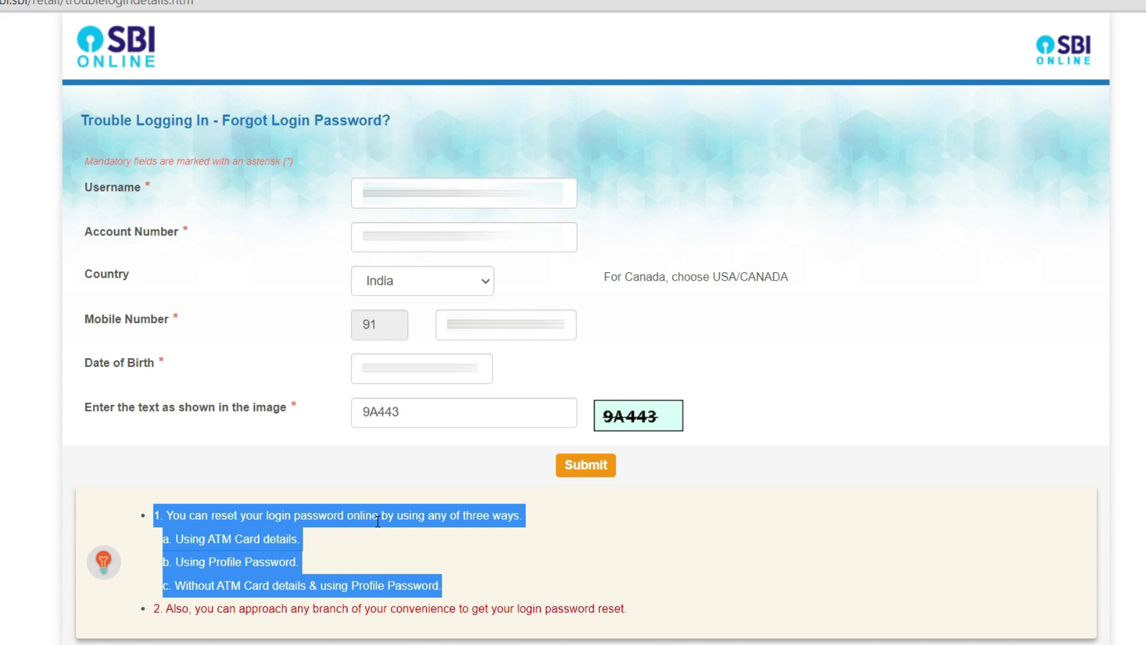
click(195, 549)
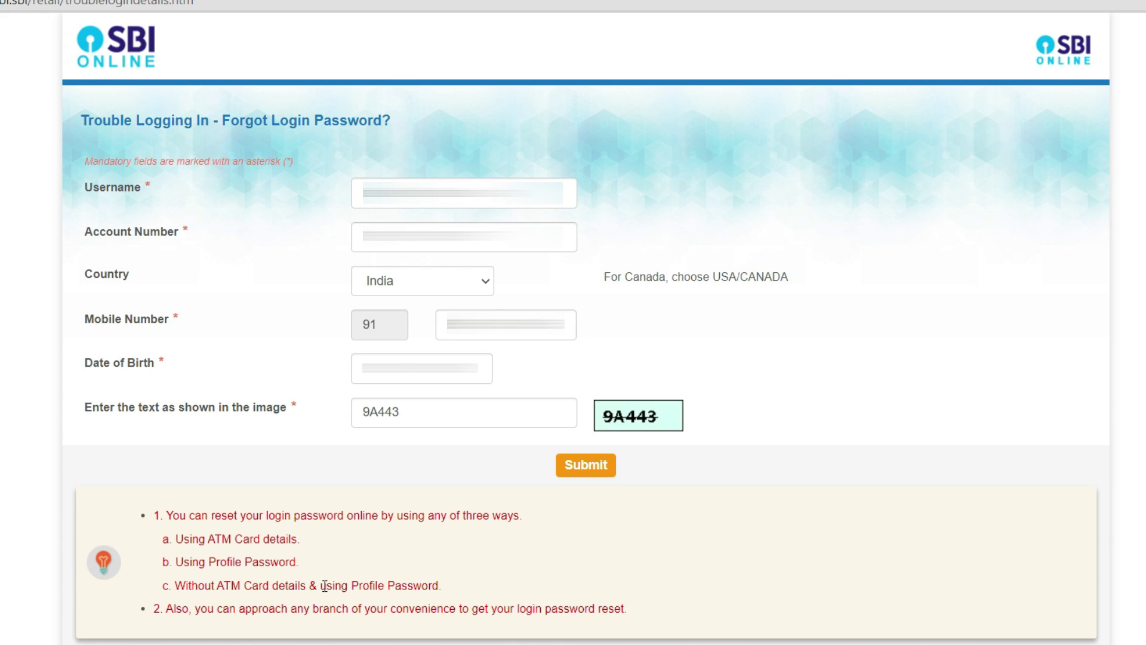
drag(320, 585, 439, 585)
click(295, 586)
- Submit the form, dismiss the invalid account number alert, and submit again
click(585, 471)
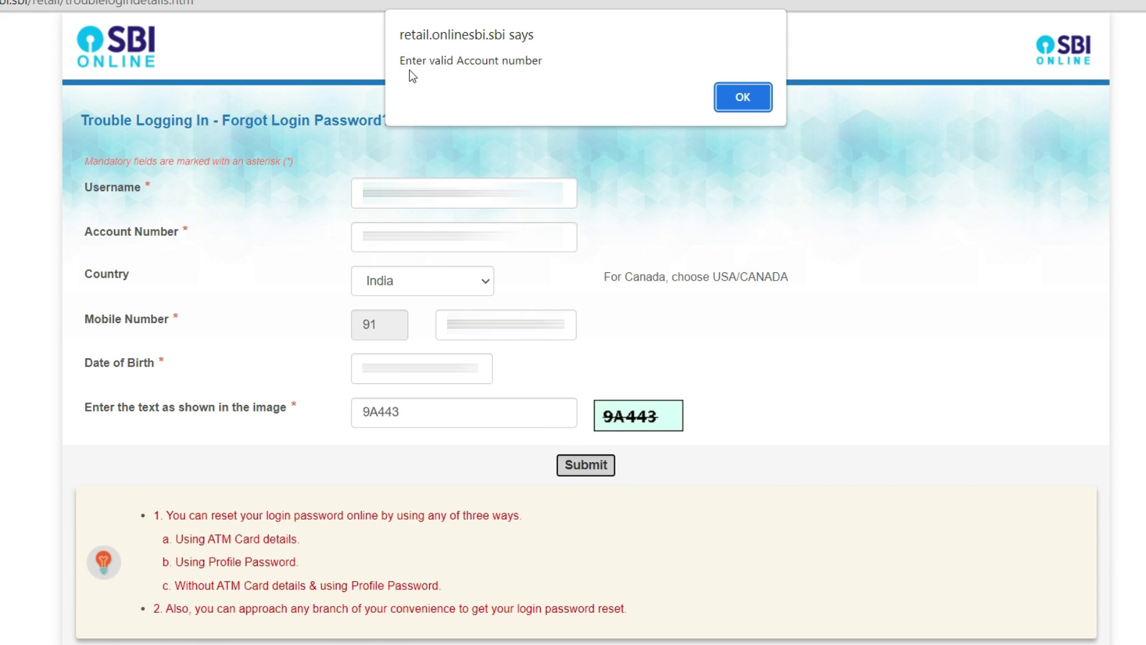
click(744, 111)
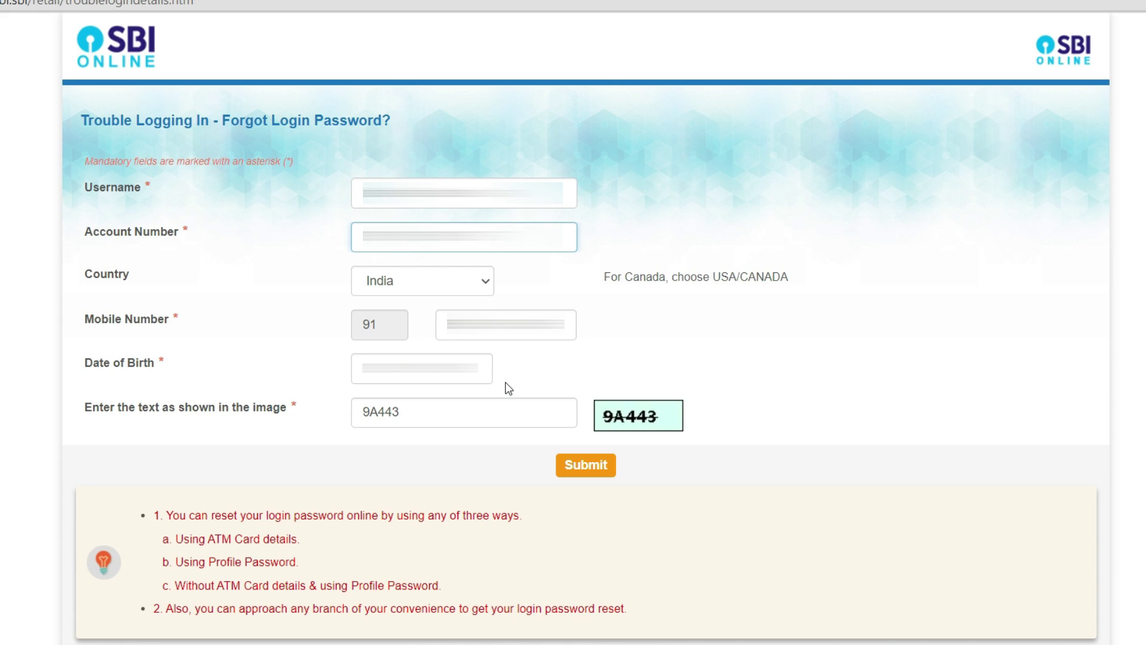
click(580, 471)
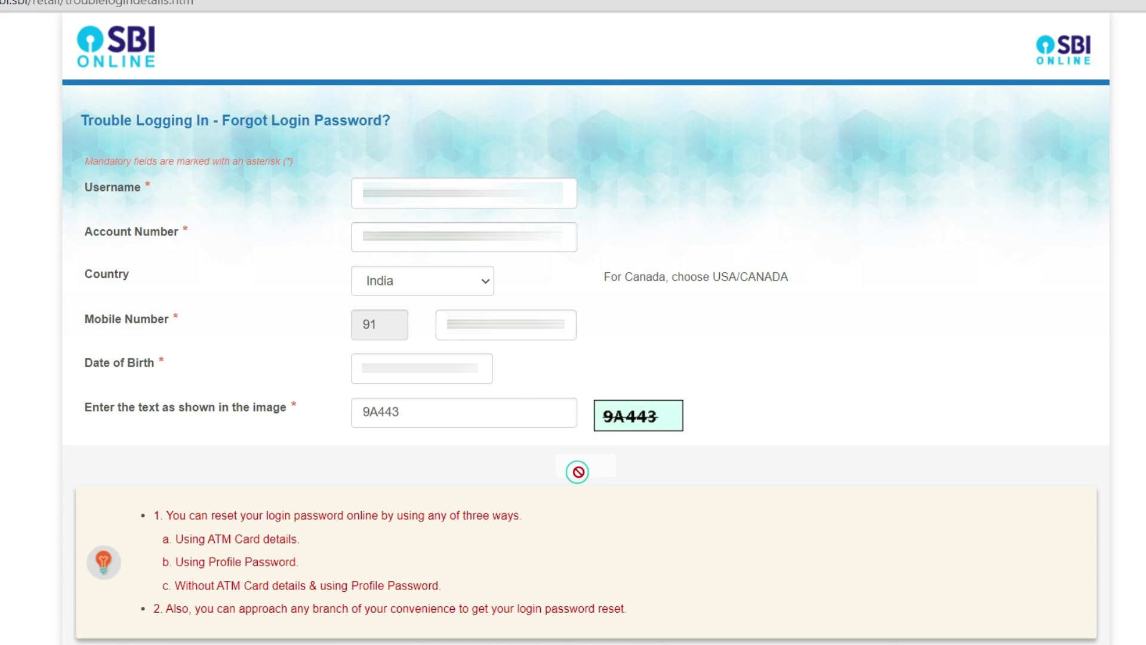
- Confirm the one-time password, then submit Using ATM Card Details as the reset method
click(487, 235)
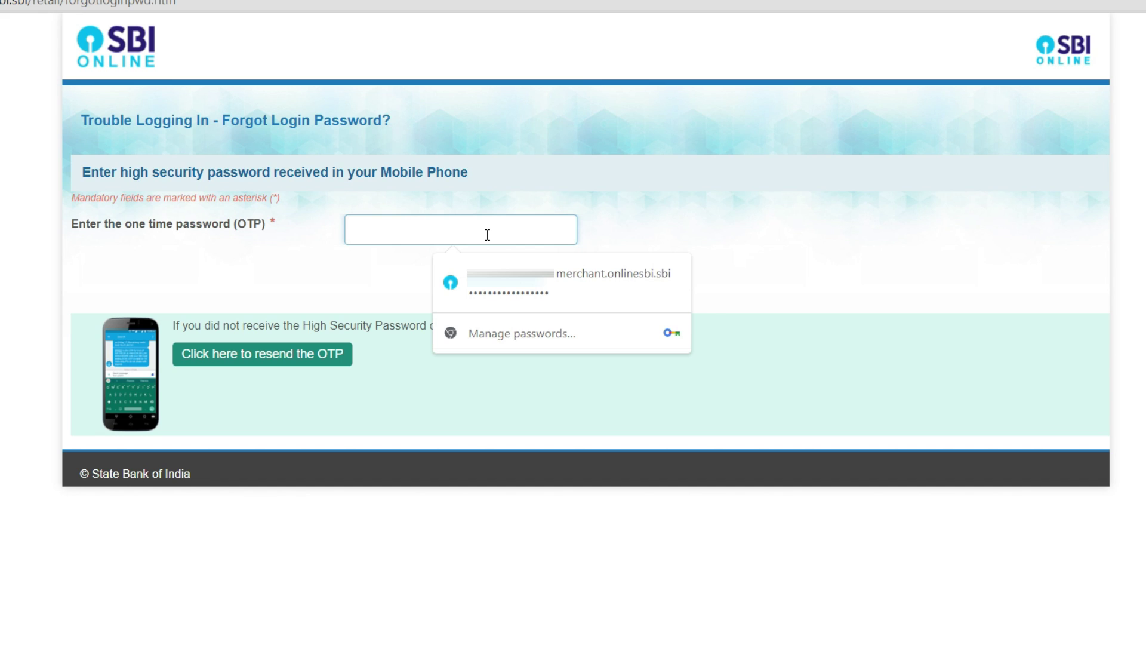
text(123)
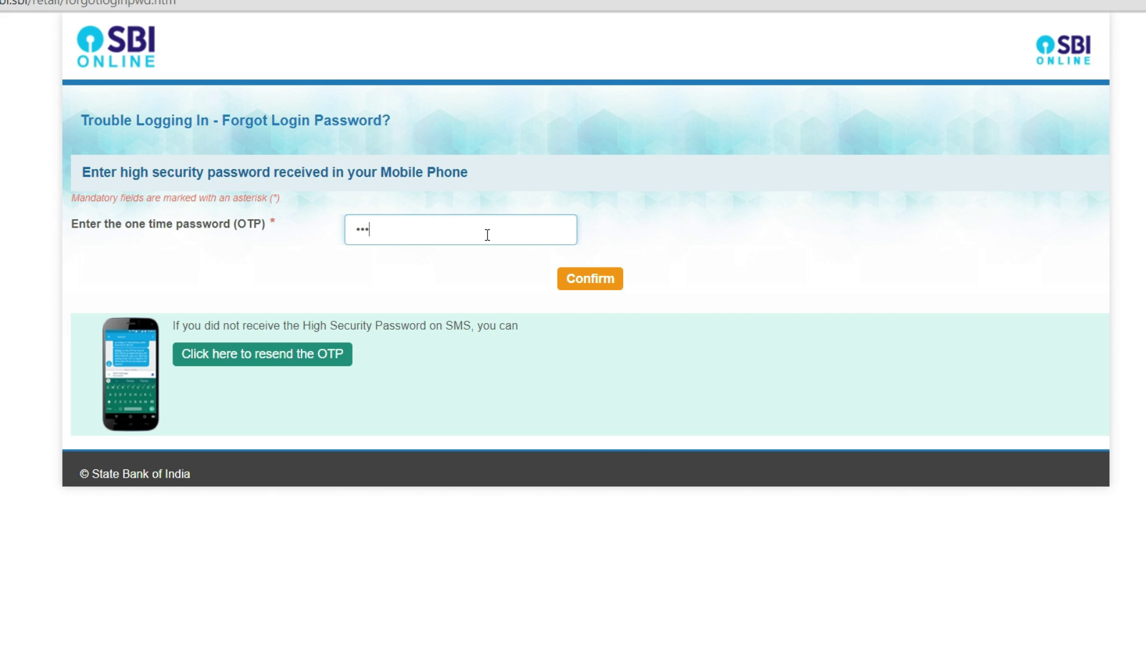
text(45678)
click(599, 276)
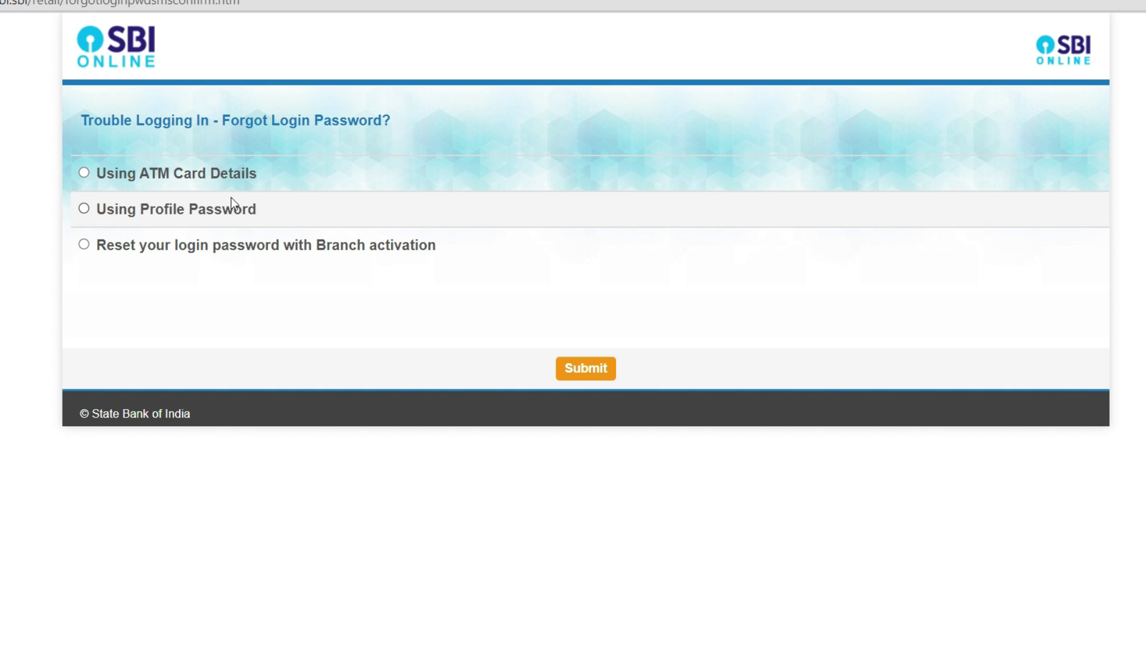
click(114, 178)
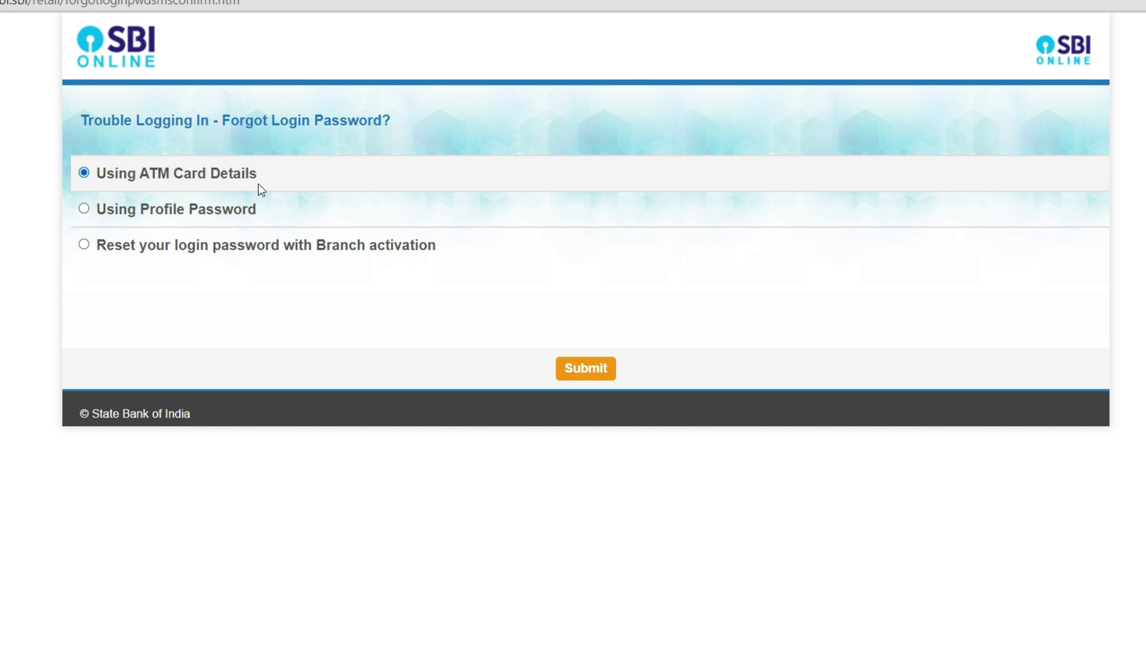
click(591, 368)
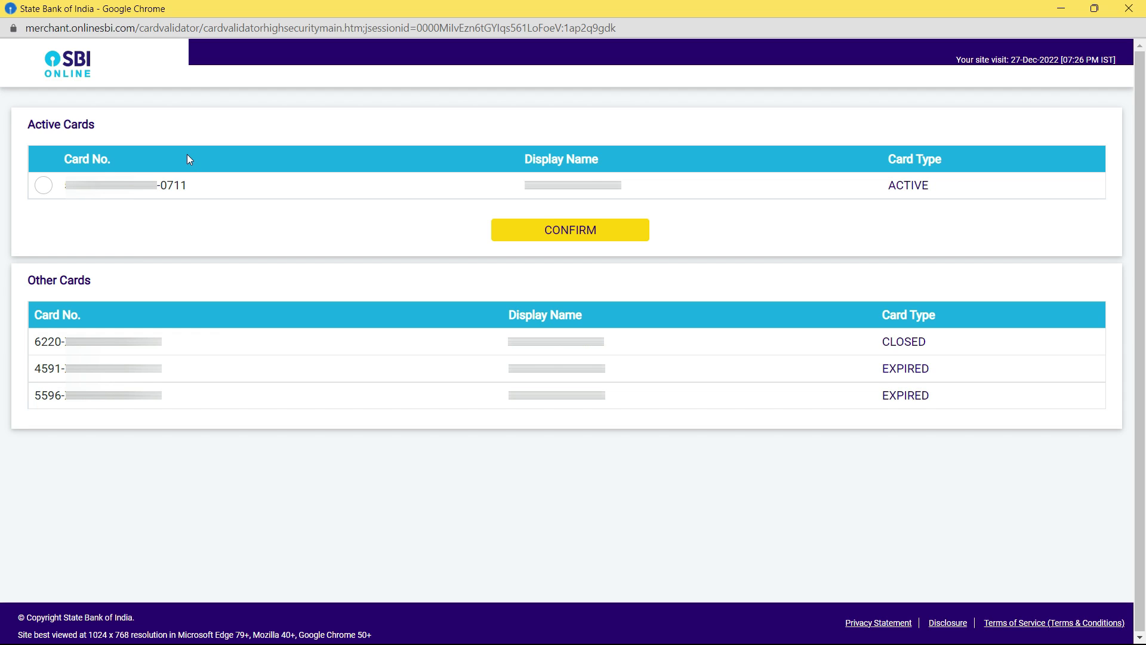
- Check the closed and expired cards, then select the only active debit card
drag(879, 341, 935, 343)
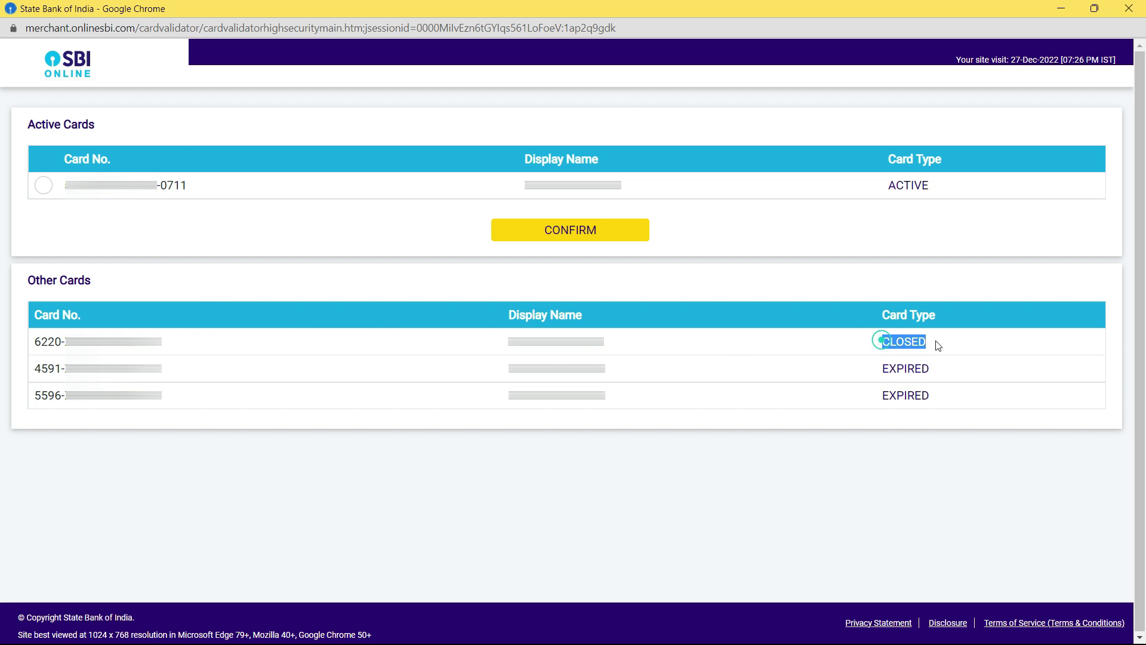
drag(877, 373, 931, 396)
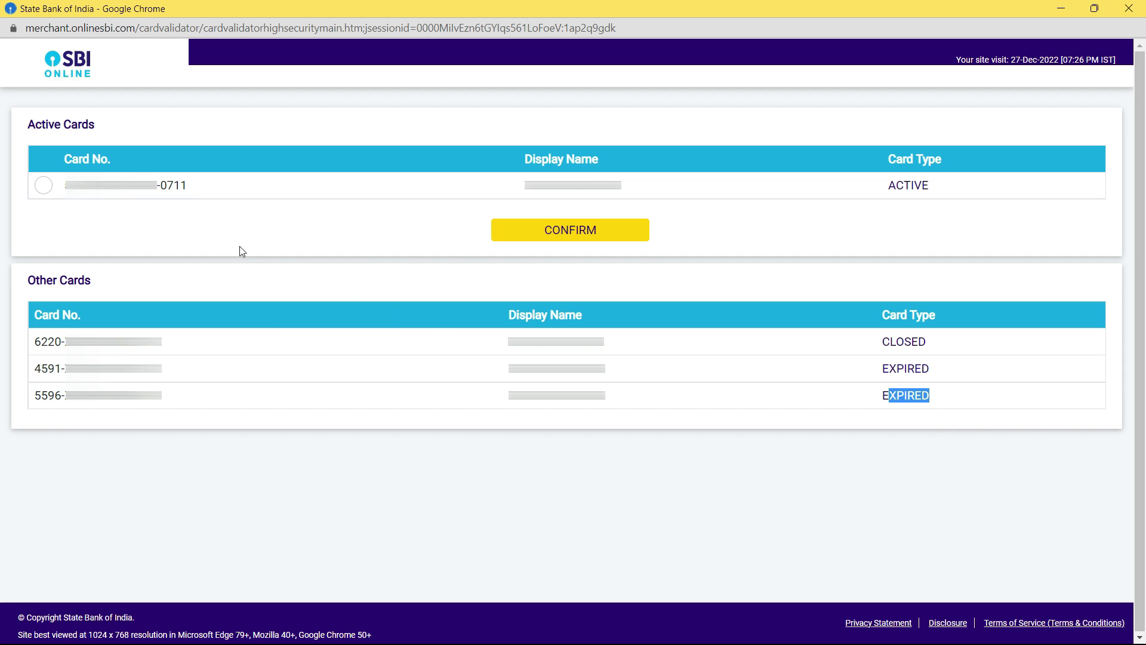
click(48, 185)
- Confirm the chosen card and set its expiry year to 2026 in the picker
click(535, 236)
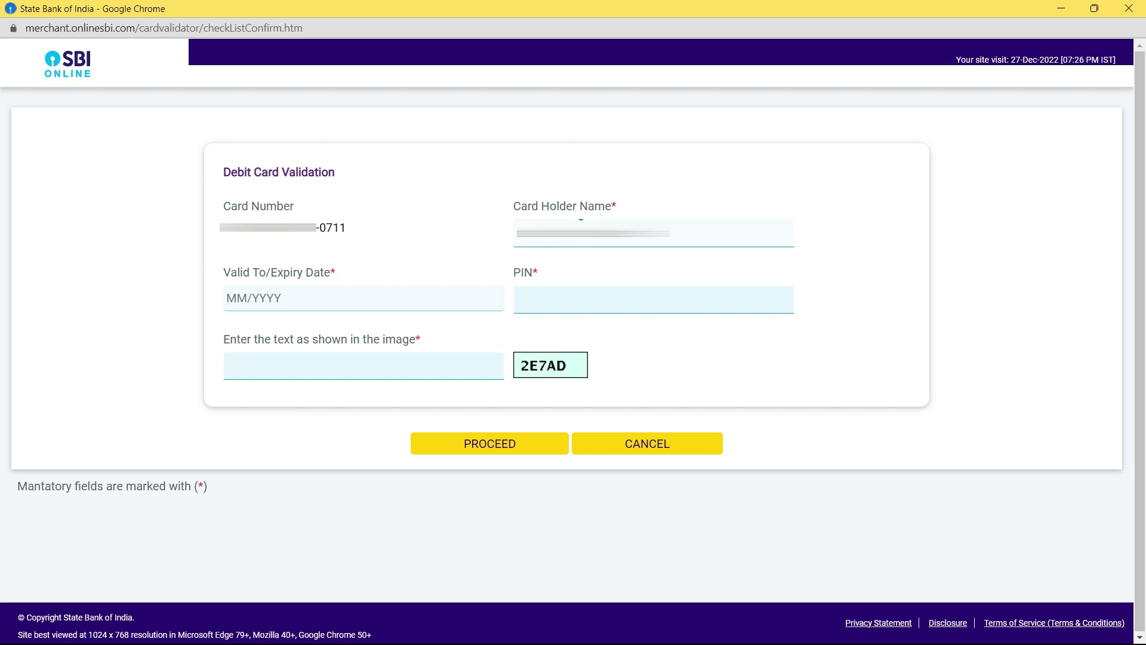
click(392, 299)
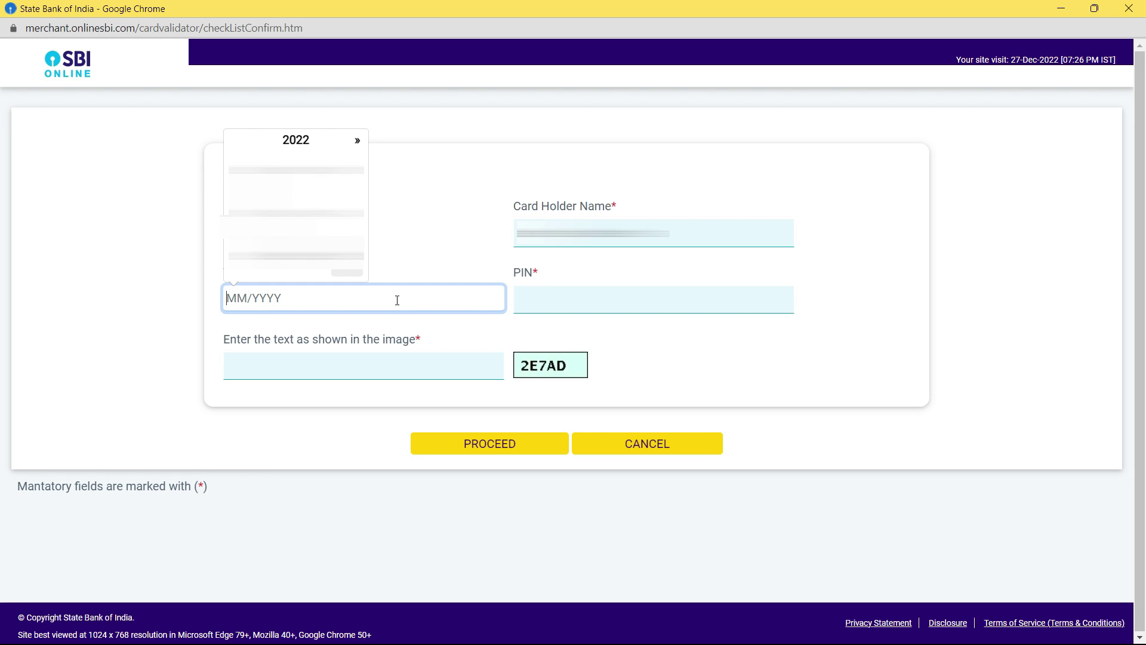
click(357, 142)
double_click(357, 142)
click(357, 143)
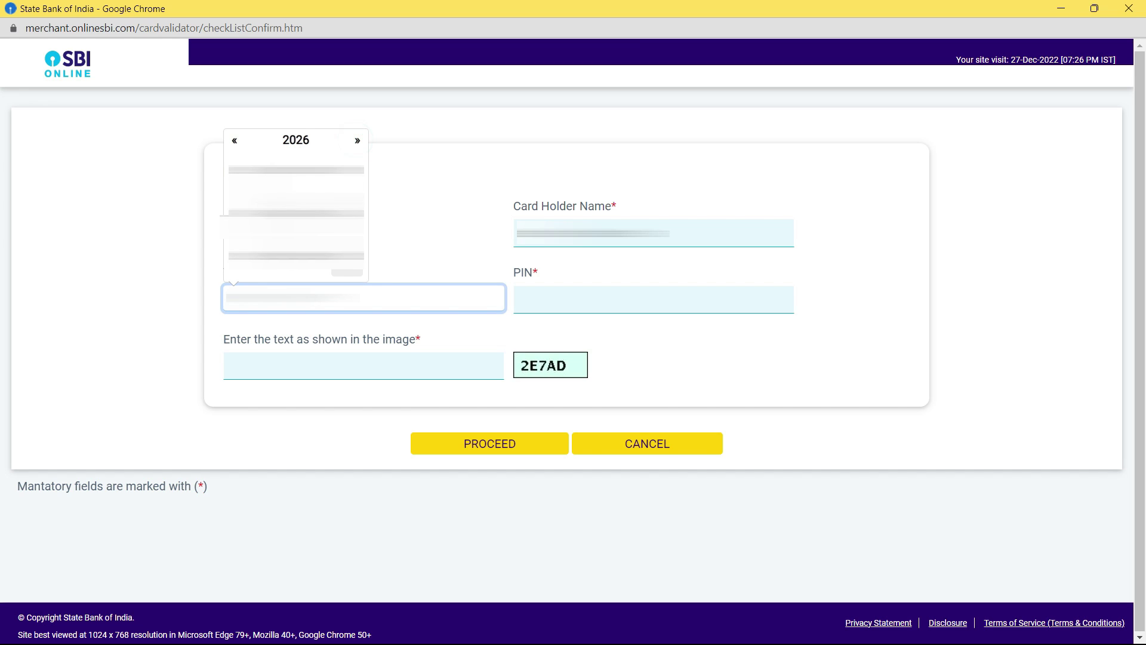
click(254, 205)
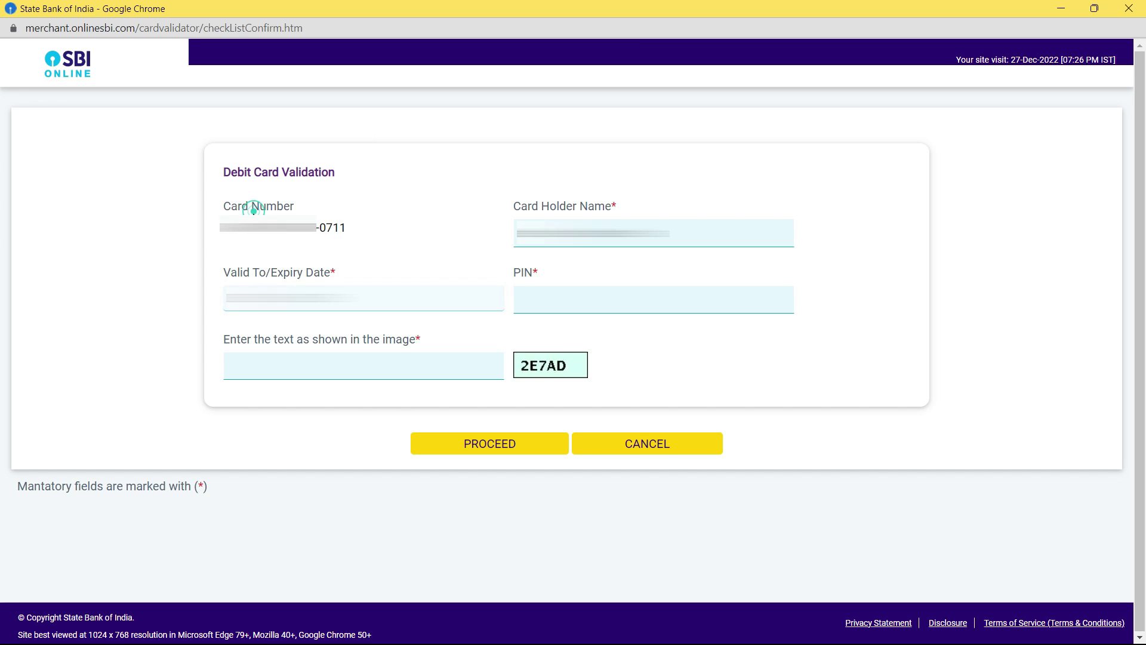
- Enter the card PIN and captcha 2E7AD, then proceed with validation
click(544, 304)
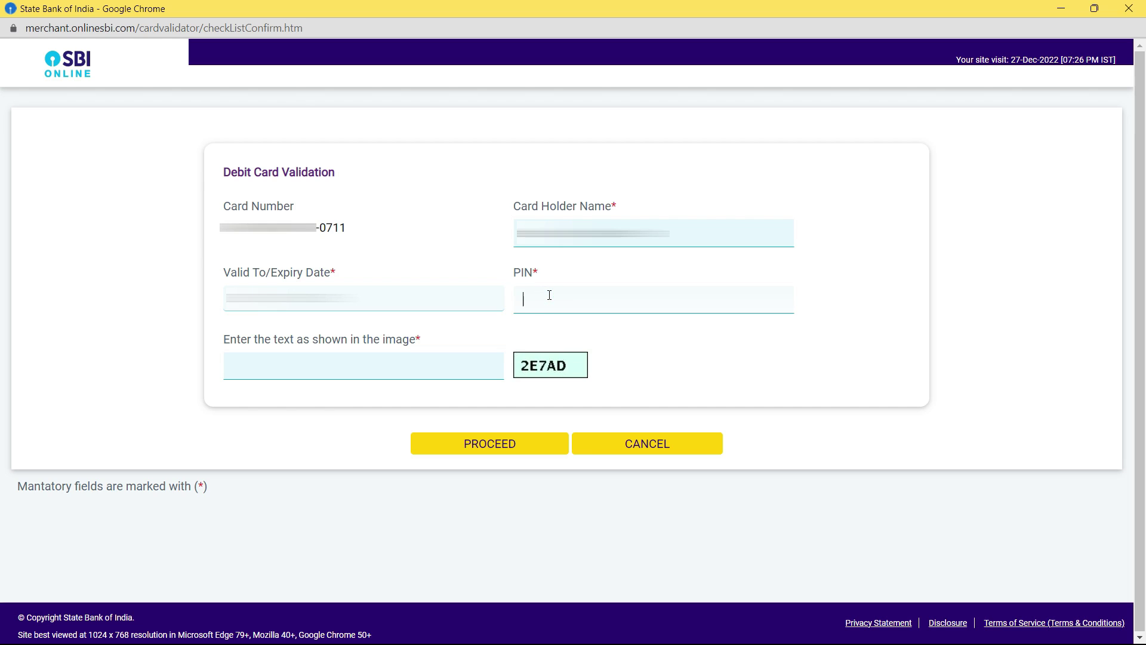
text(••••)
click(469, 366)
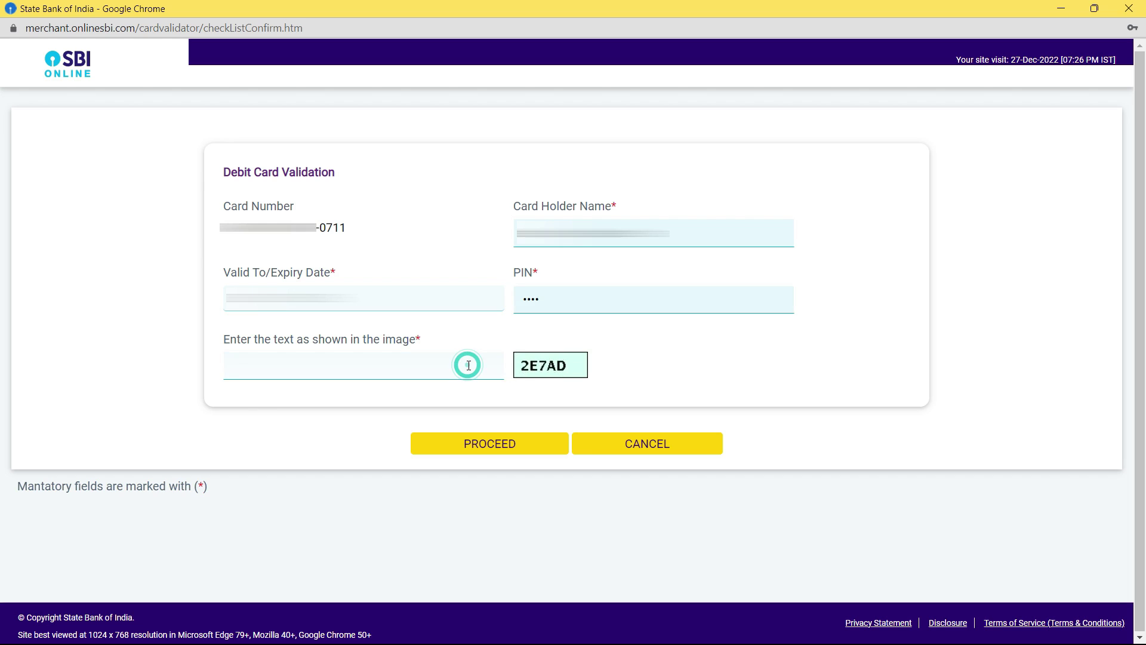
text(2E7AD)
click(484, 446)
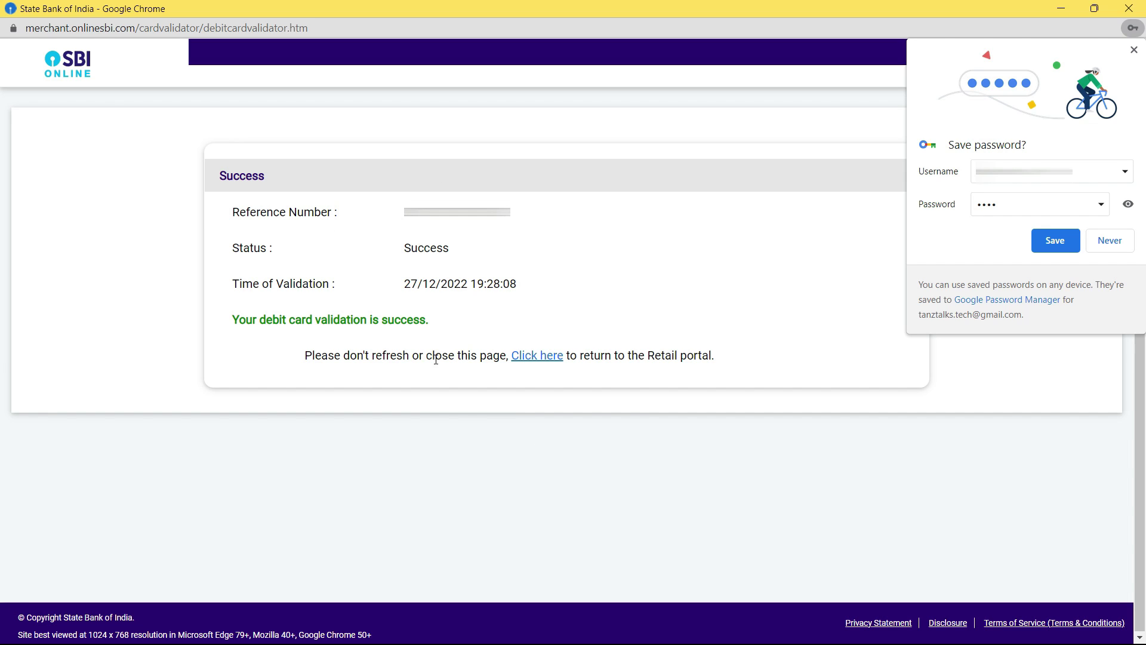
- Highlight the Success status and the validation time on the ATM card validation result
drag(409, 246, 452, 254)
click(404, 287)
double_click(405, 287)
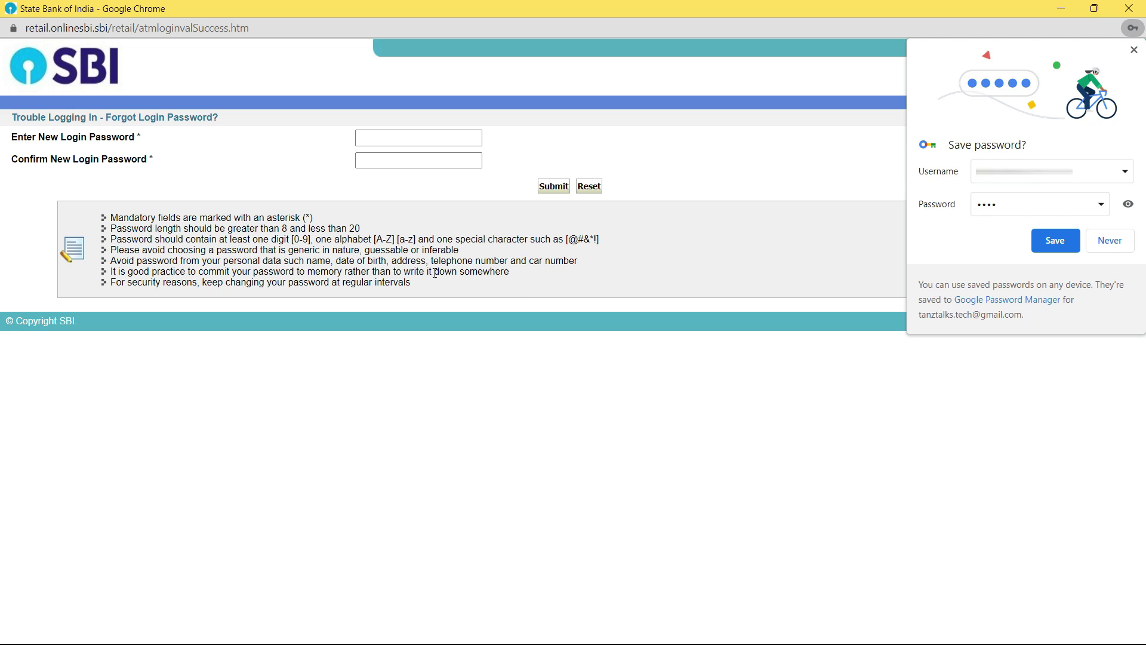
scroll(385, 336, up, 3)
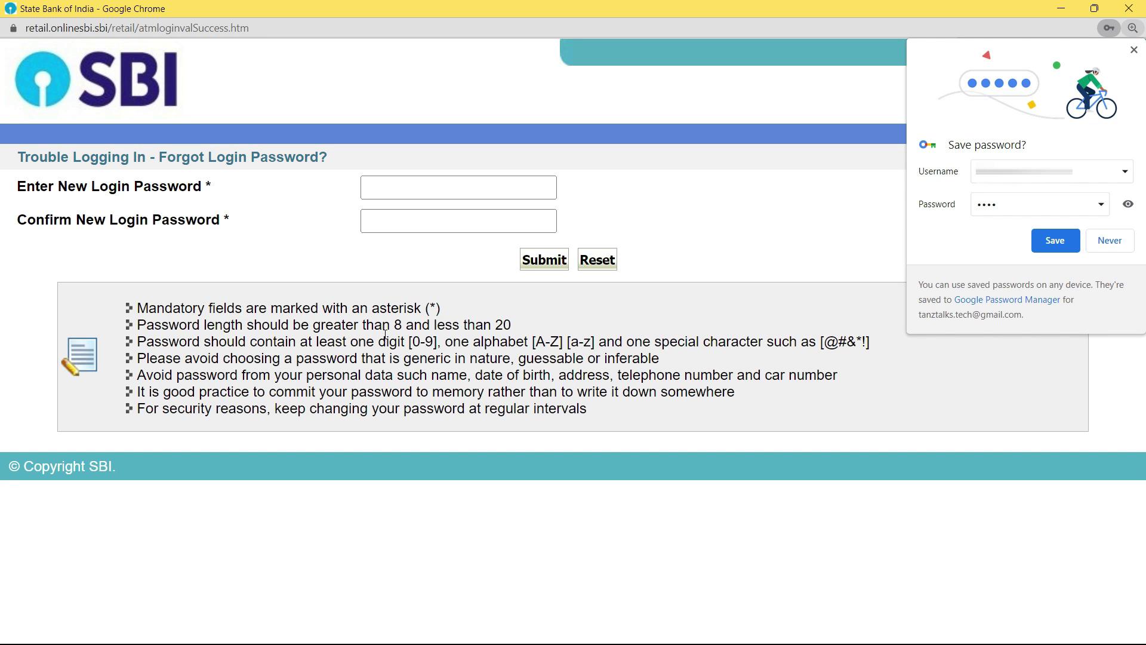
- Dismiss the save-password offer and enter the new login password in both password fields
click(1134, 51)
click(500, 180)
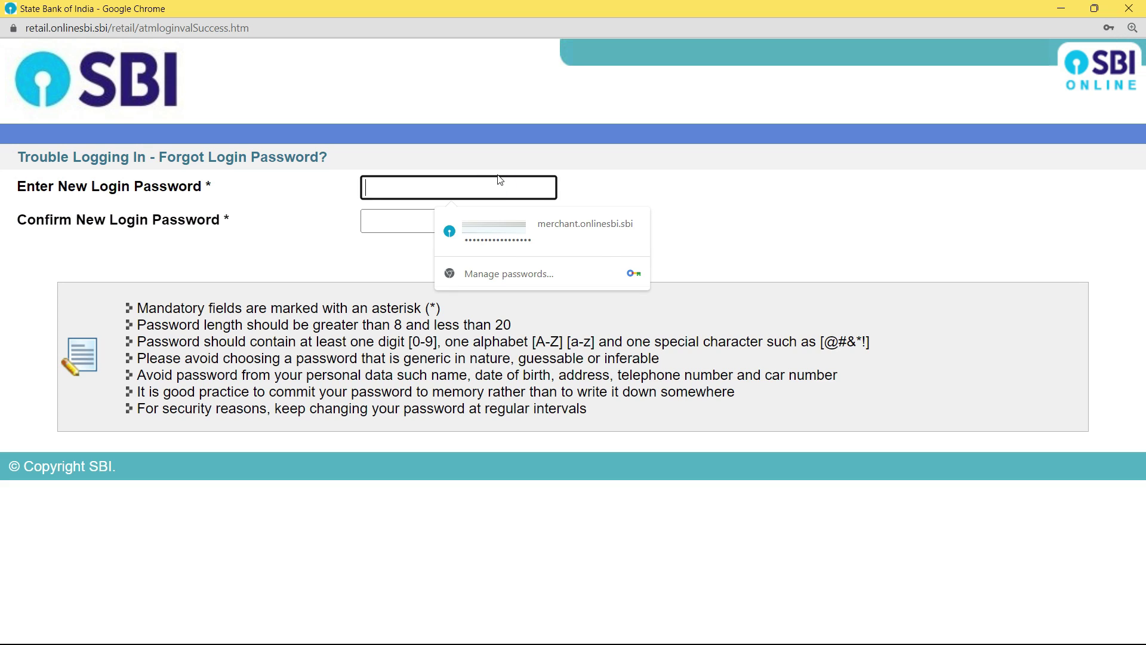
text(***********)
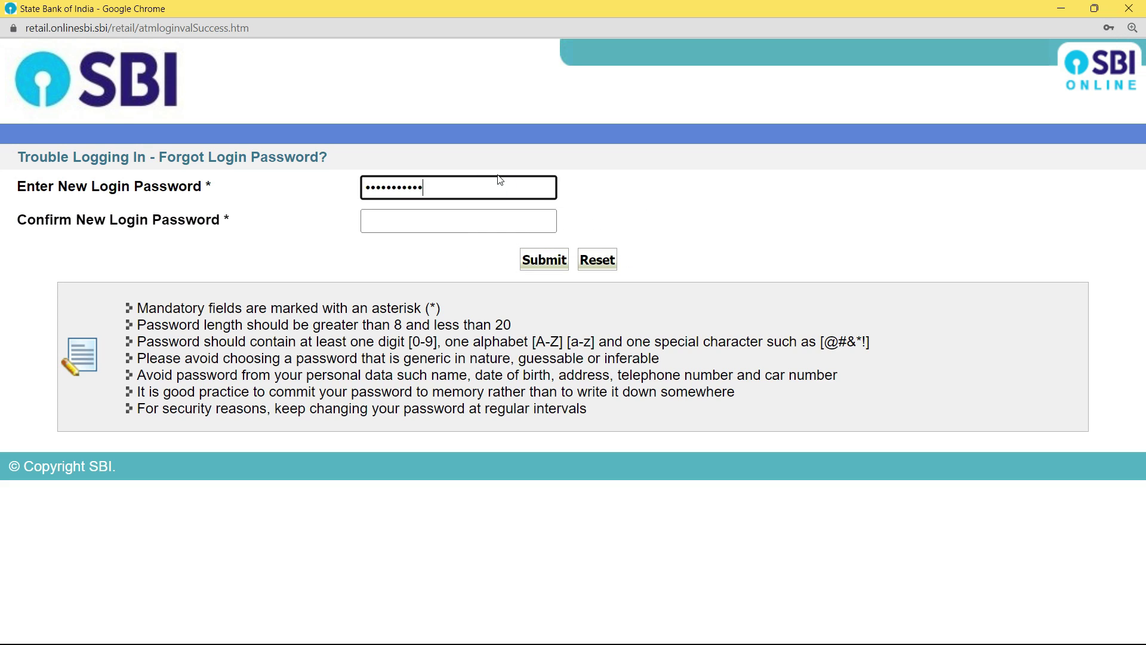
key(Tab)
text(**********)
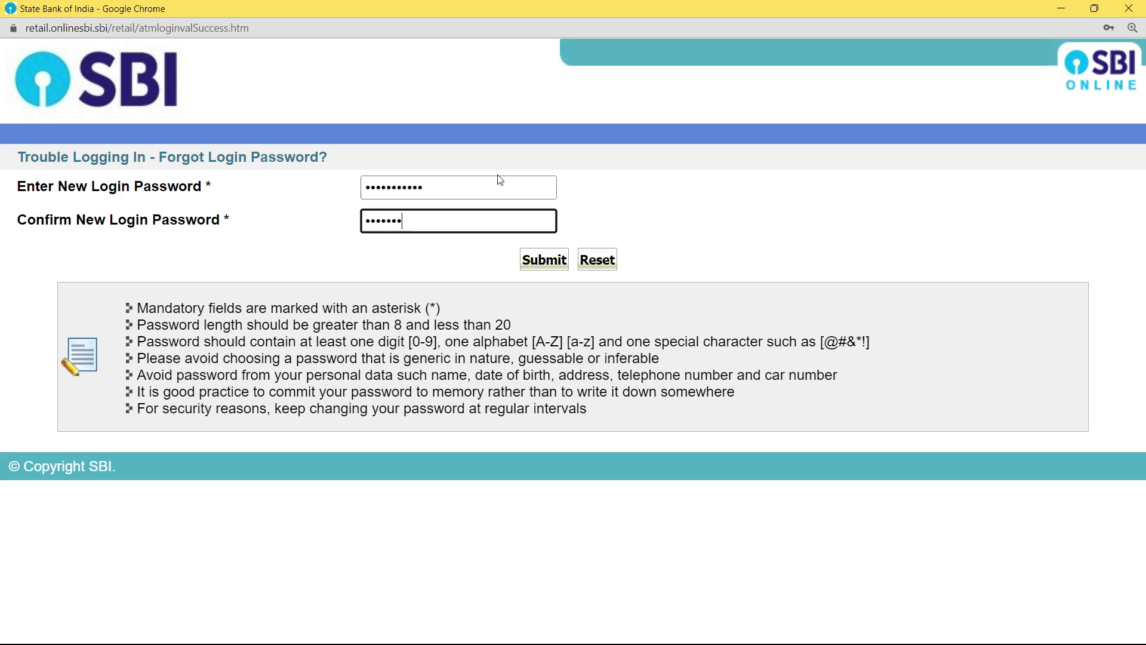
text(*)
- Highlight the password rules on length, digits and letters, and special characters
drag(270, 327, 512, 324)
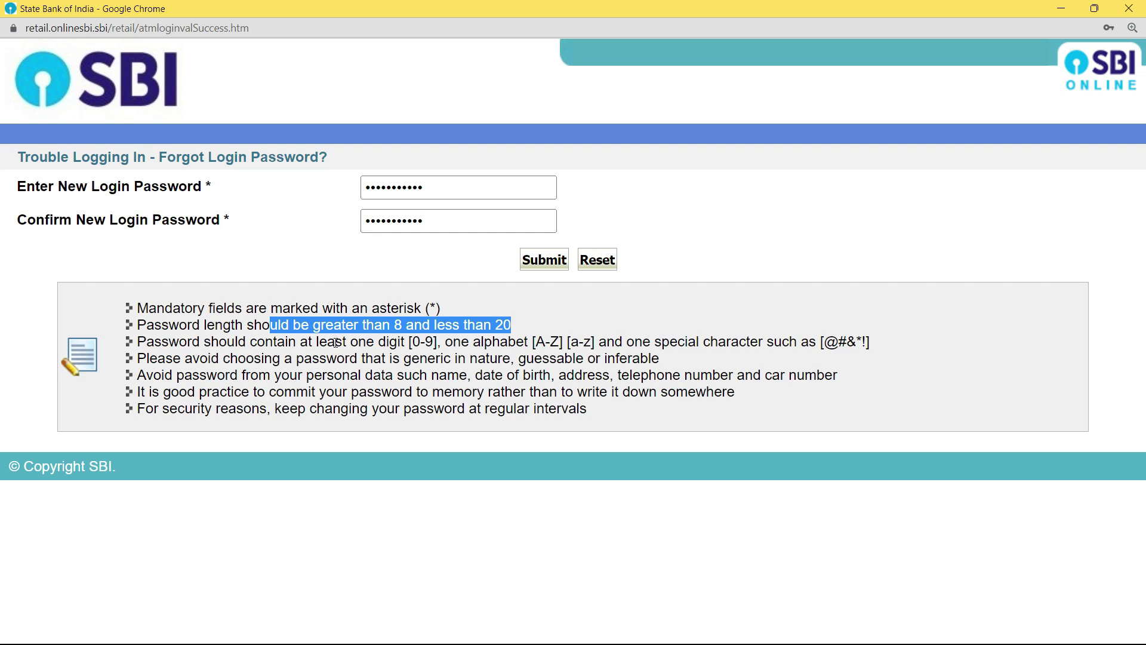
drag(336, 343, 592, 343)
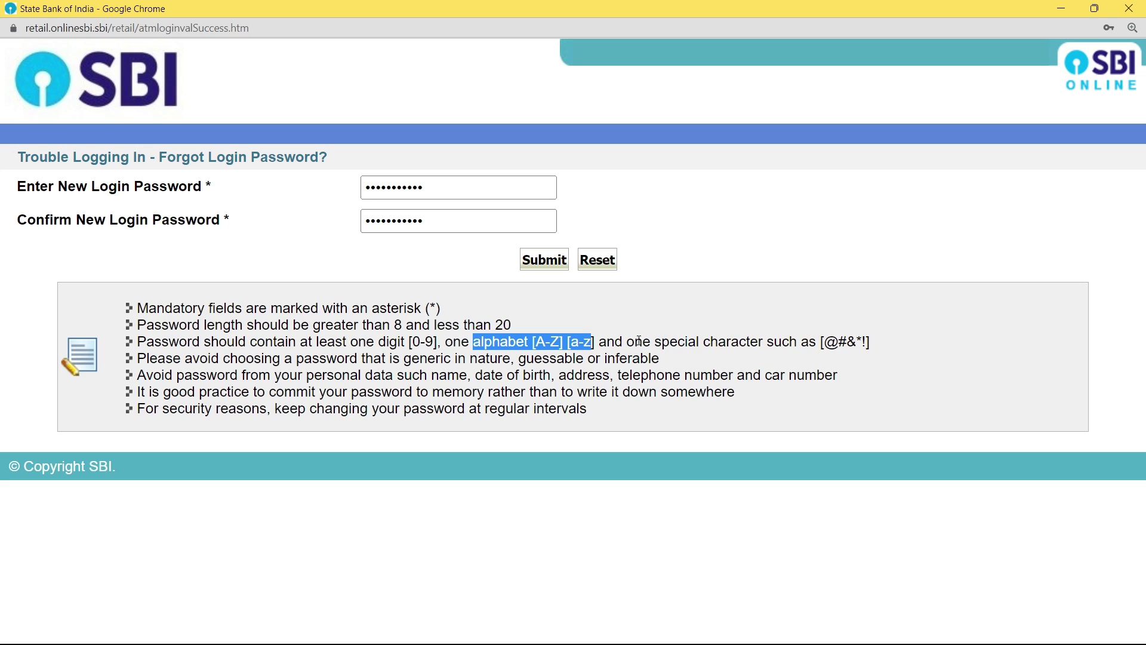
drag(627, 342, 878, 352)
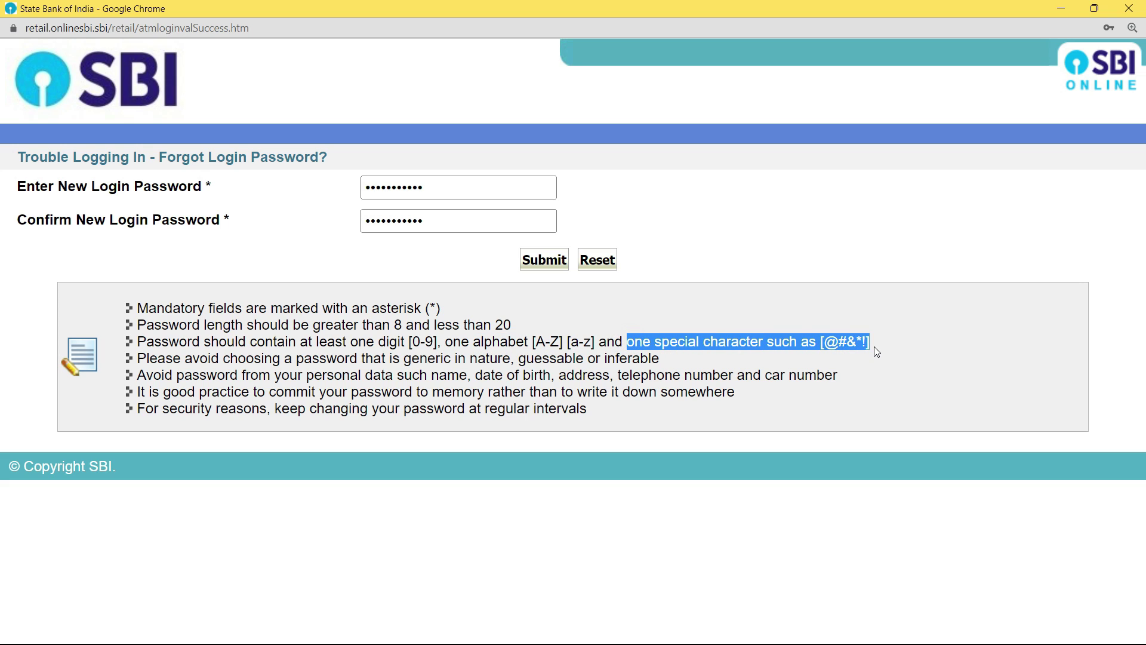
click(296, 381)
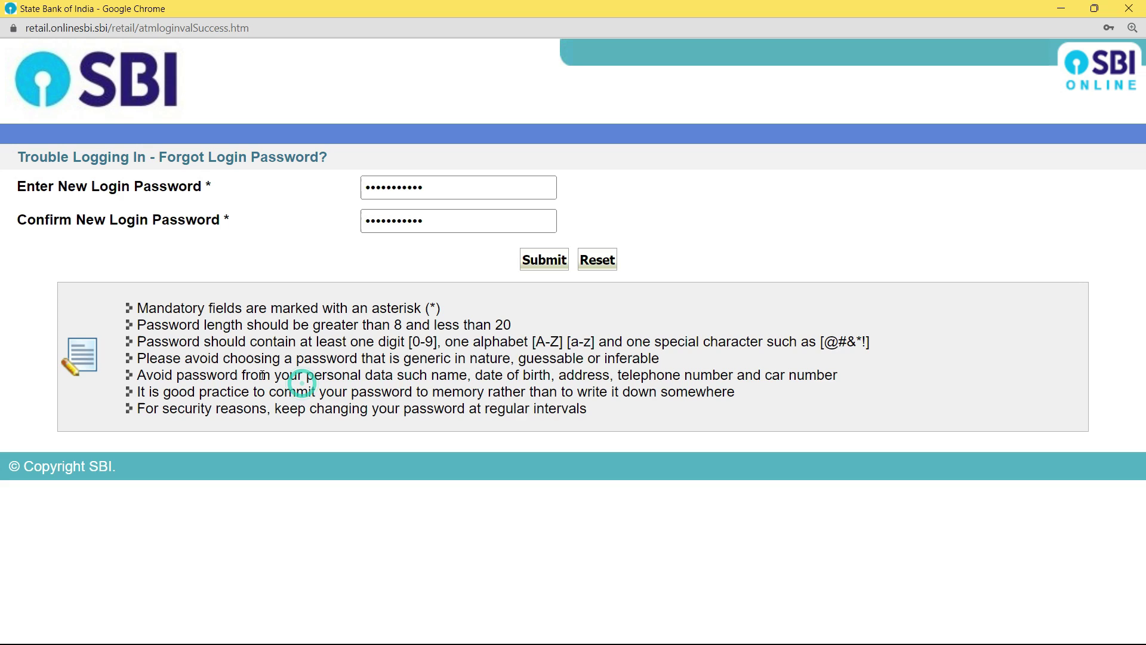
- Highlight the advice on personal data, memorising and not writing it down, then submit
drag(364, 375, 827, 379)
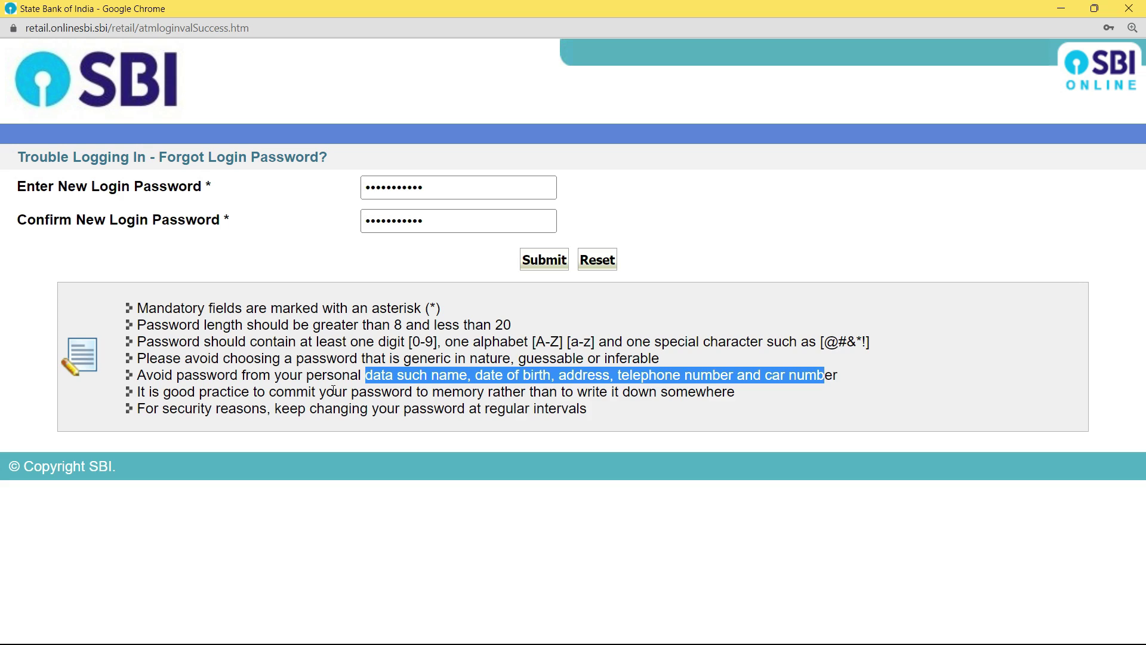
drag(231, 392, 484, 389)
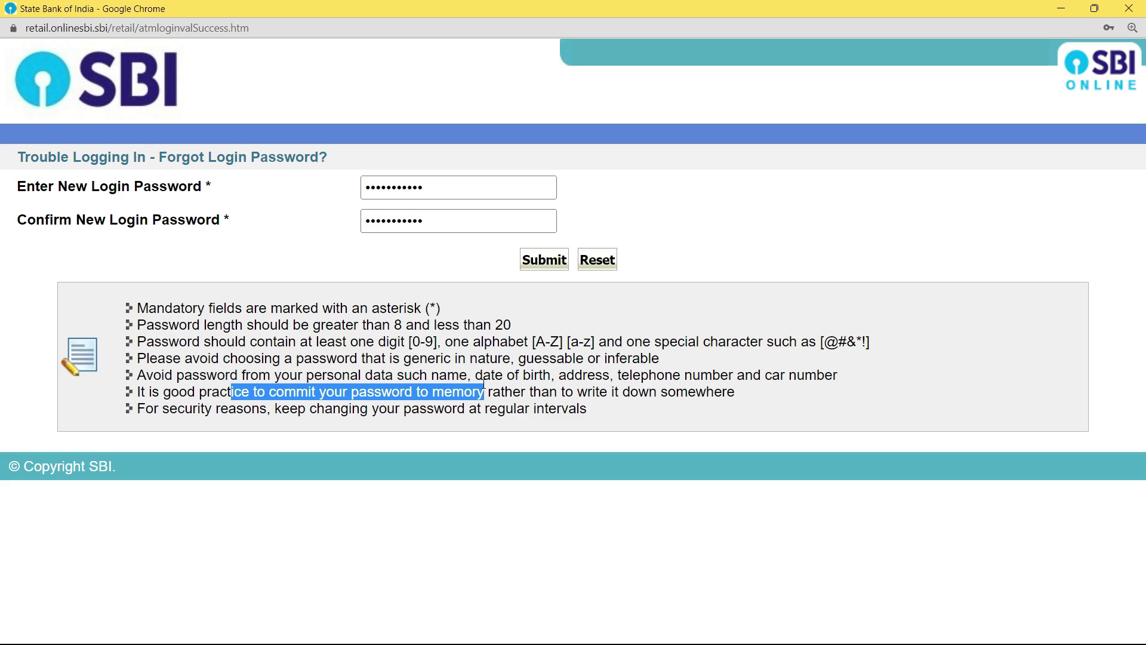
drag(549, 392, 726, 389)
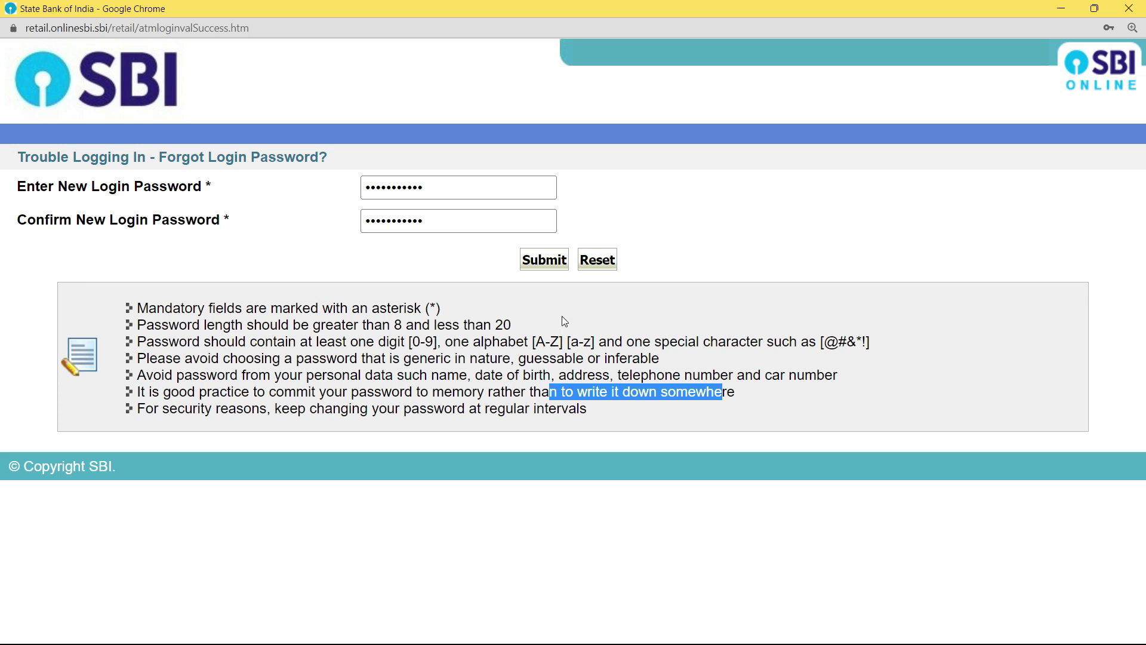
click(466, 258)
click(547, 267)
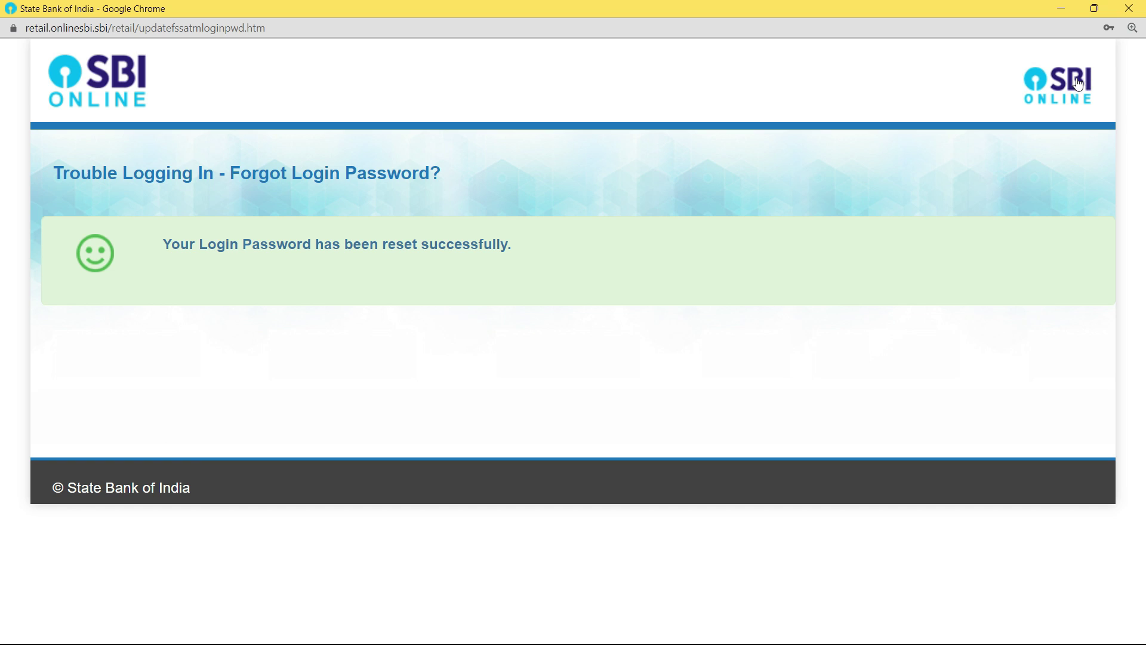
- Close the reset confirmation window, reload the SBI page and continue to the login form
click(1128, 8)
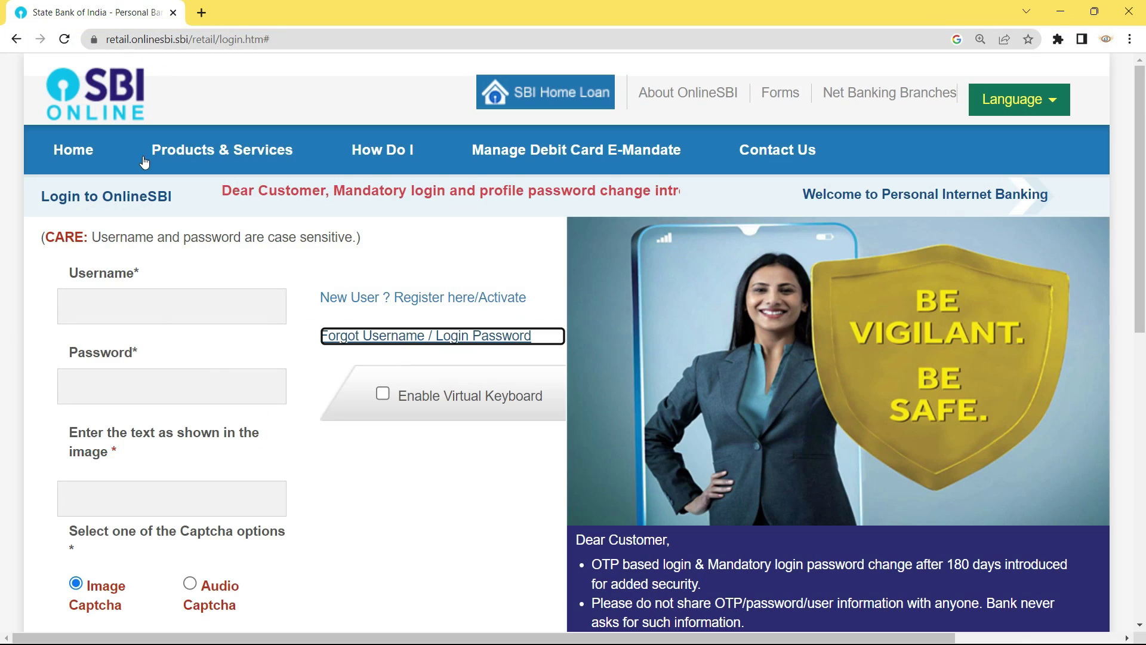
click(64, 40)
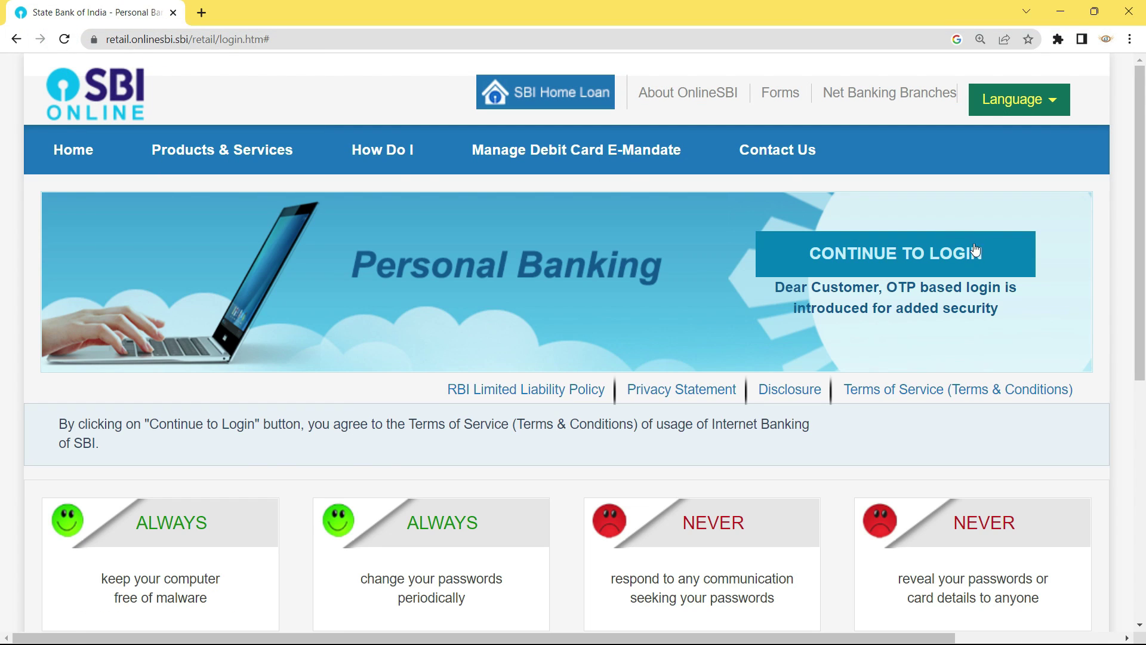
click(947, 249)
- Log in with the username, the new password and captcha f7bmm
click(155, 312)
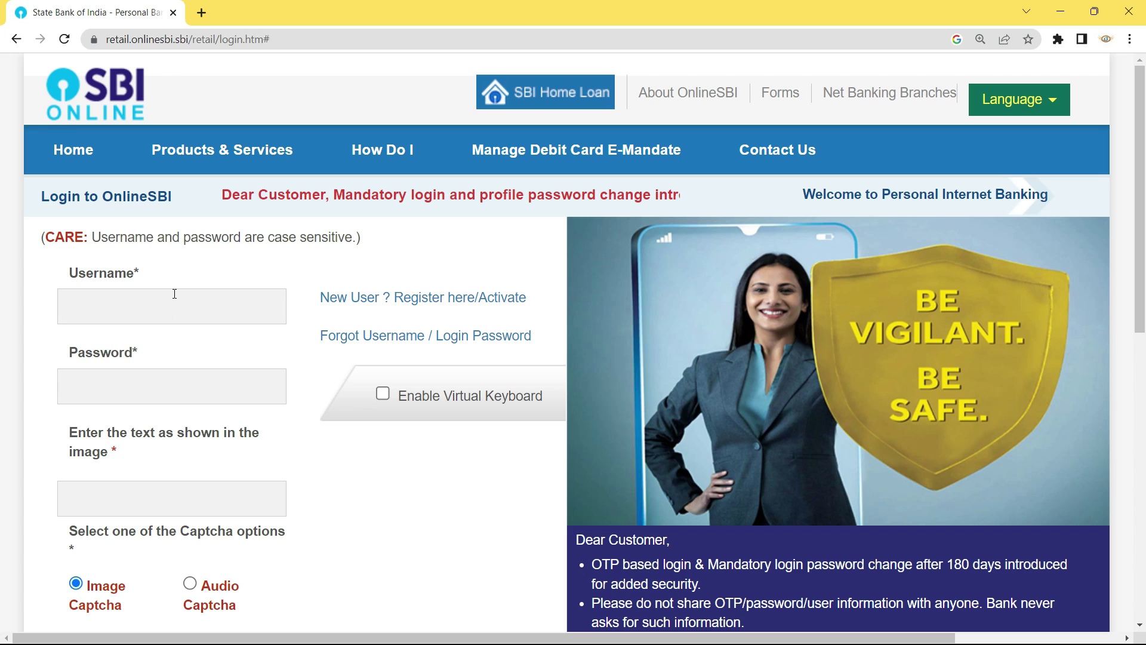
text(username)
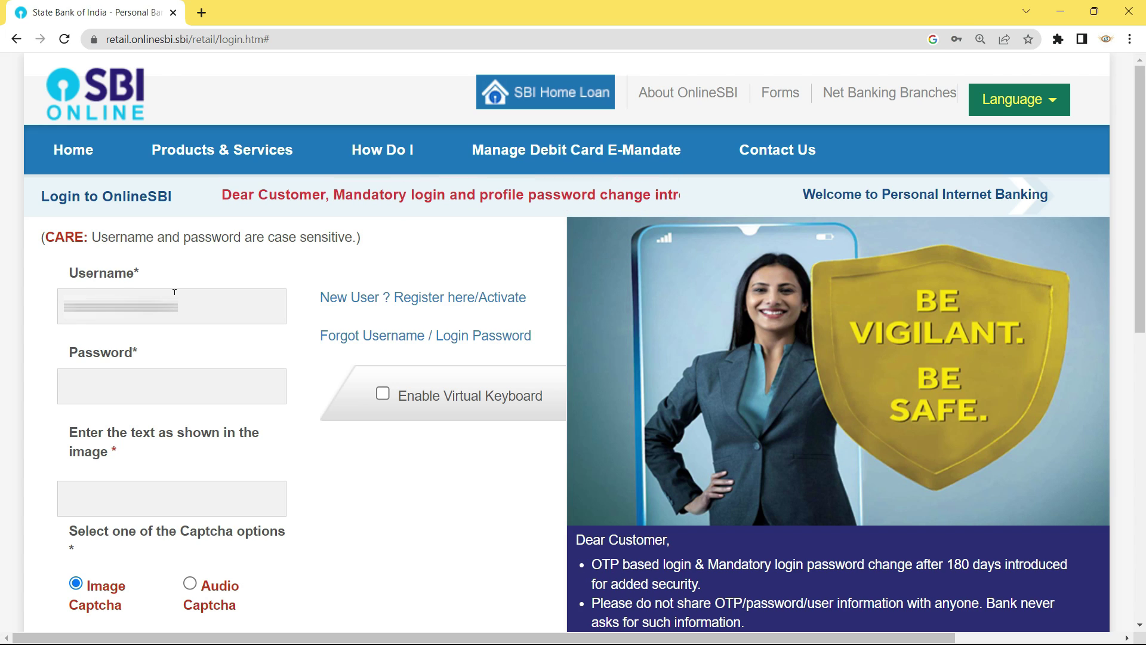
key(Tab)
text(***********)
scroll(161, 388, down, 2)
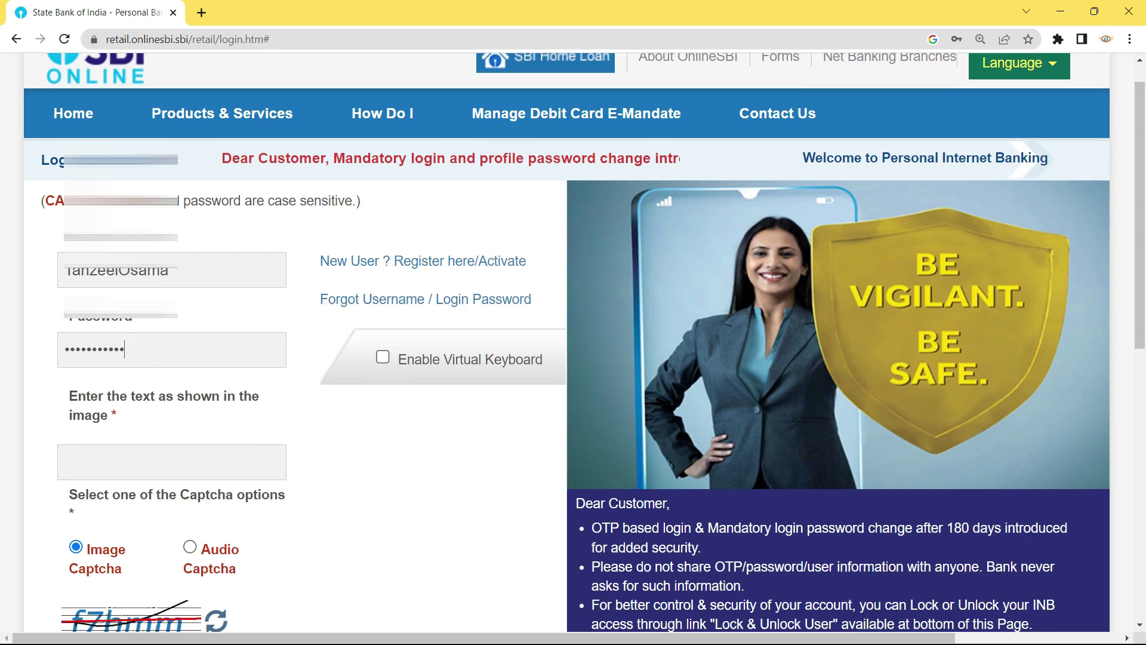
click(171, 352)
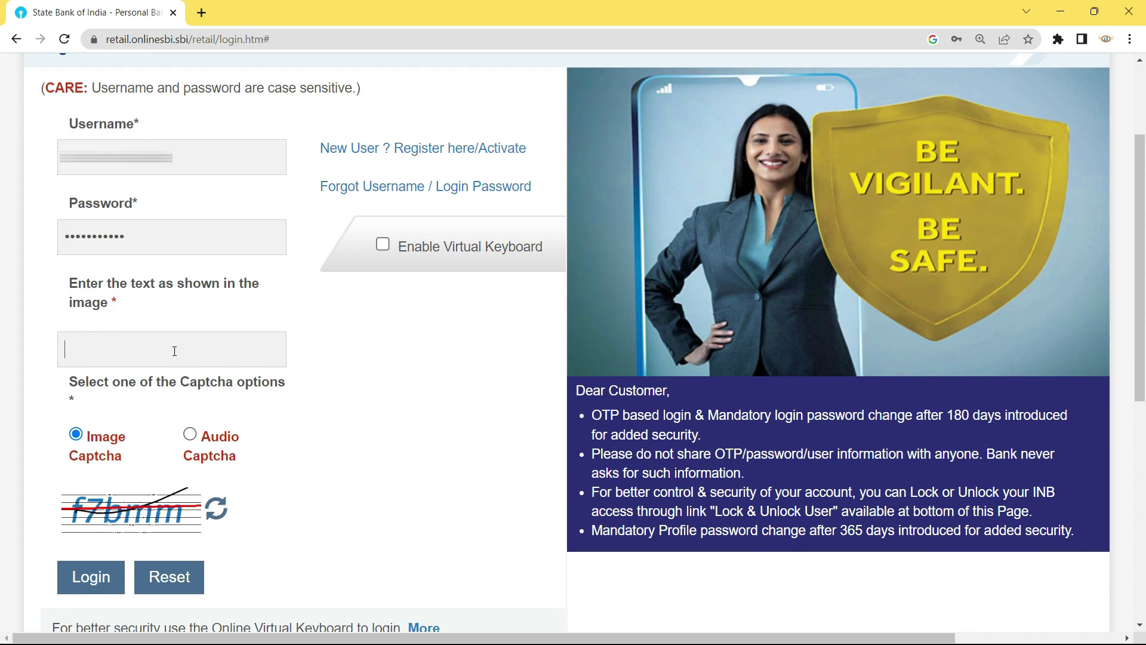
text(f7bmm)
click(90, 577)
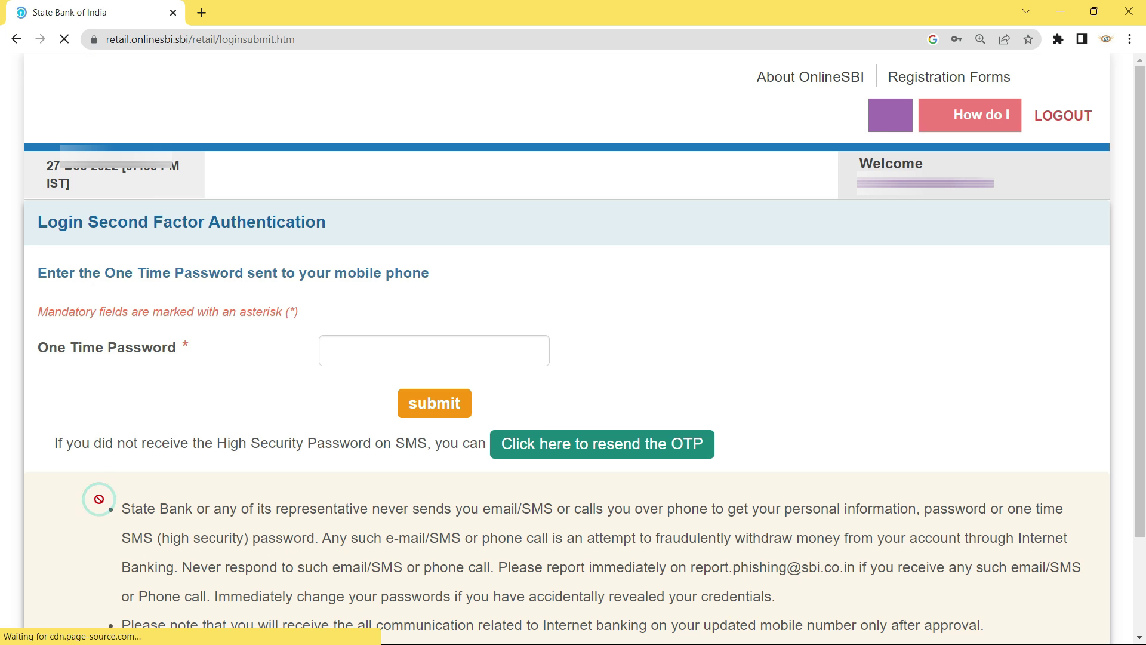
- Enter the received one-time password in the One Time Password field and submit it
click(409, 349)
text(•••)
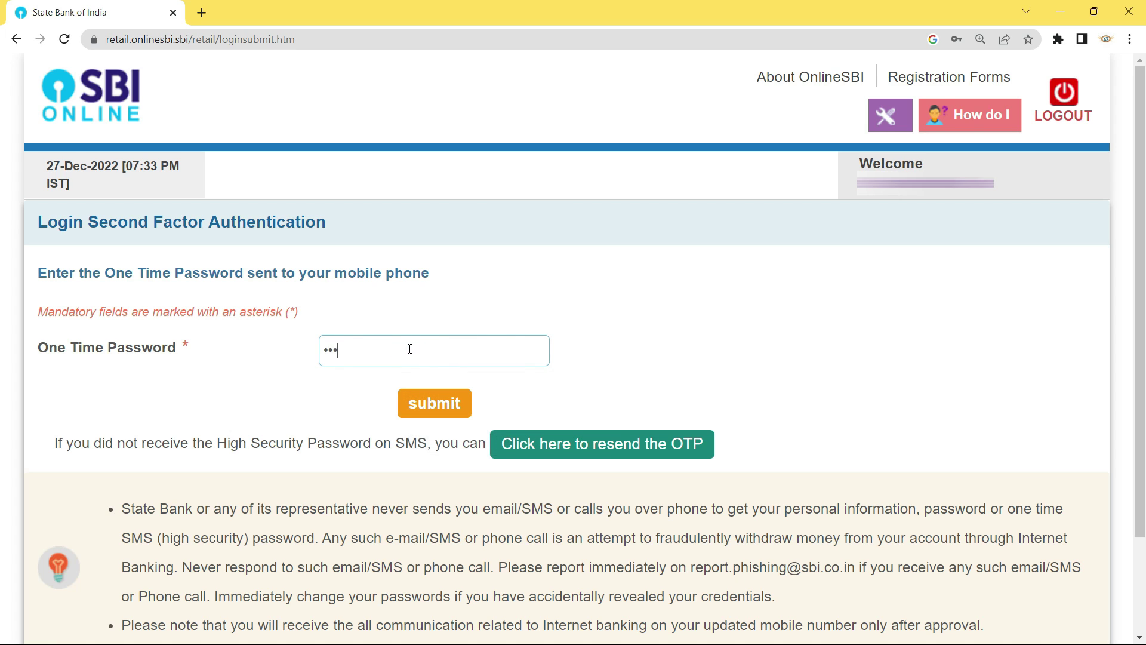
text(•••••)
click(413, 397)
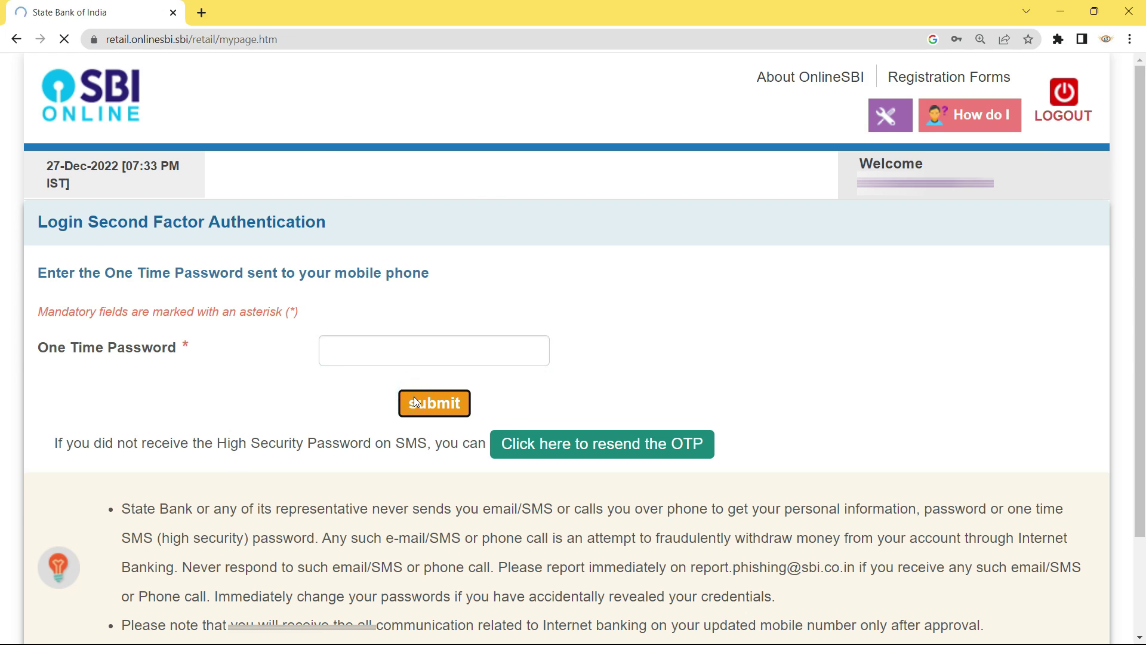